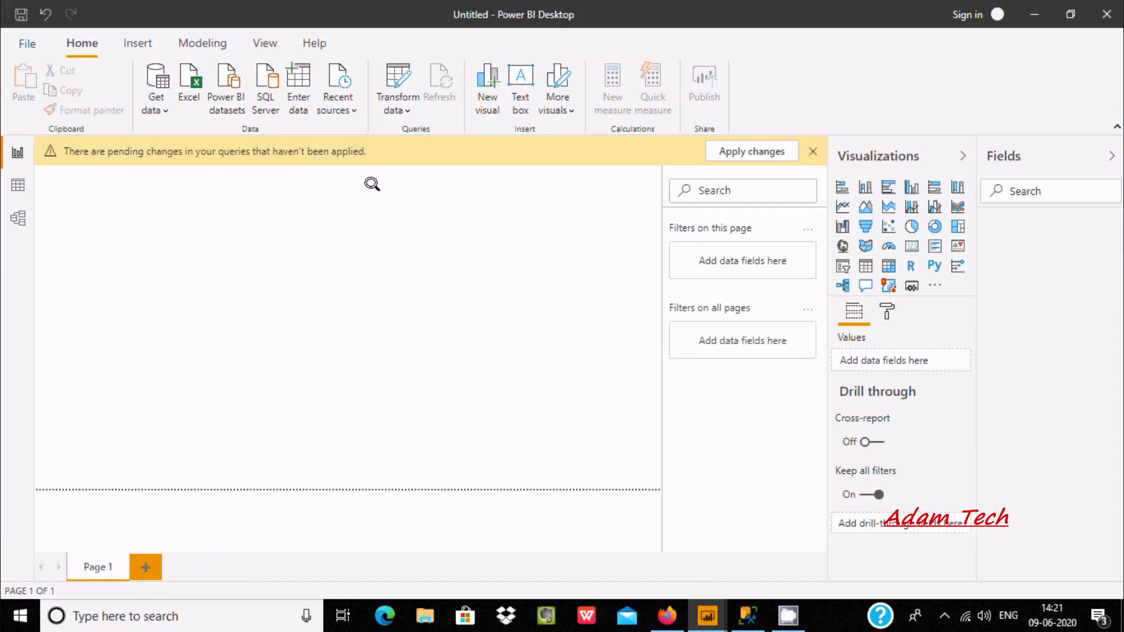
Open the Power Query Editor to transform the data and maximize its window.
{"action": "left_click", "coordinate": [397, 110]}
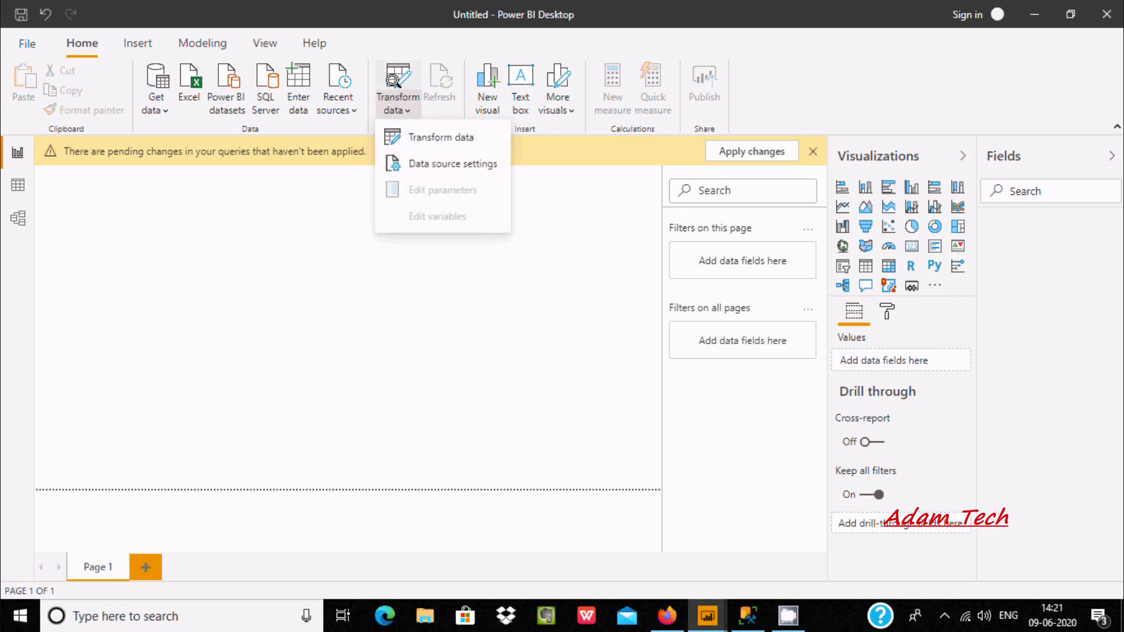
{"action": "left_click", "coordinate": [394, 75]}
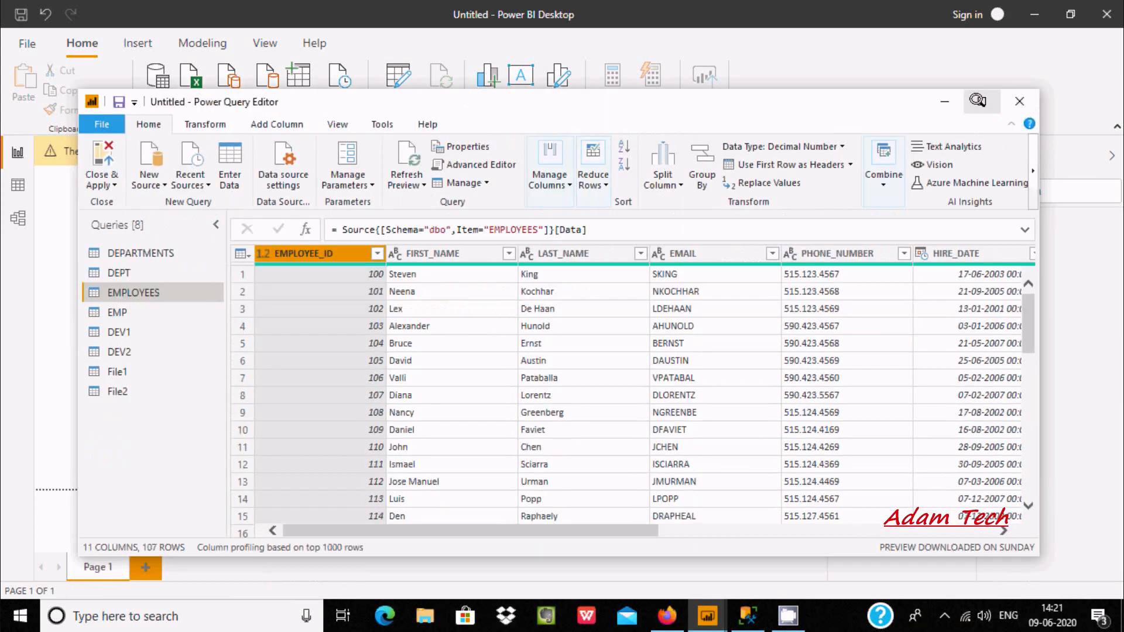
{"action": "left_click", "coordinate": [987, 88]}
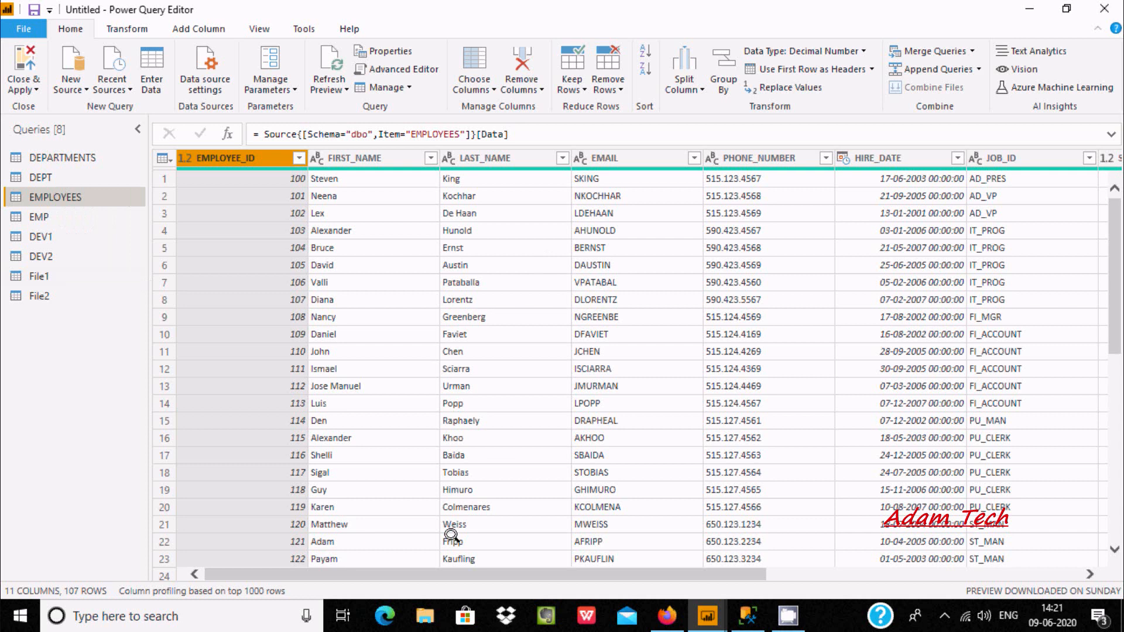
Switch to SQL Server Management Studio and review the existing DEPT and EMP query results.
{"action": "left_click", "coordinate": [747, 616]}
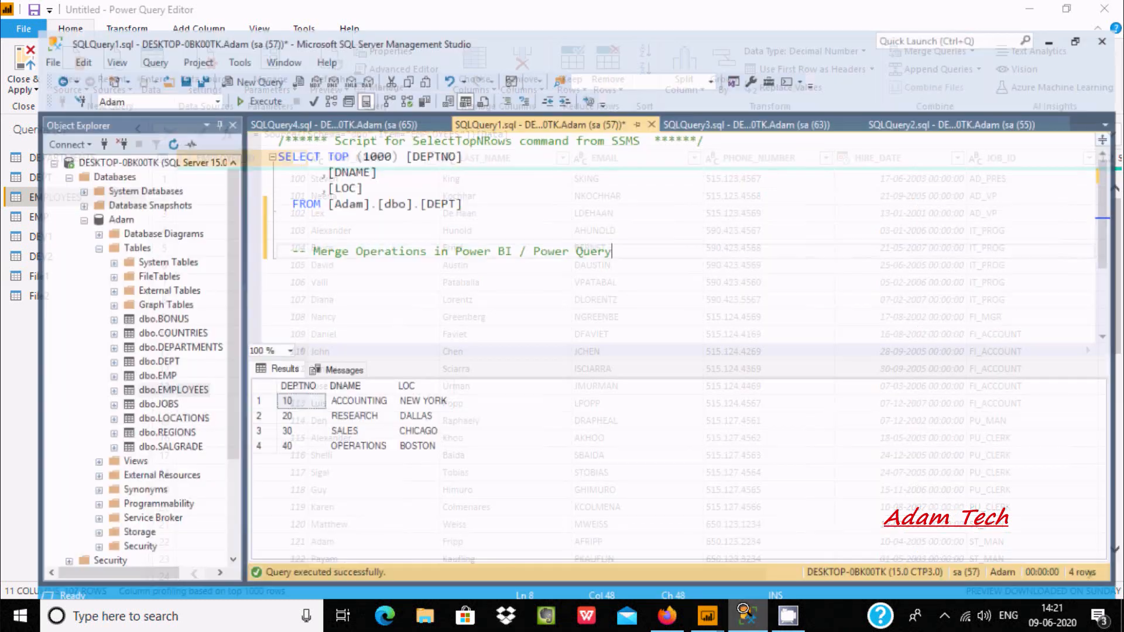
{"action": "left_click", "coordinate": [420, 231]}
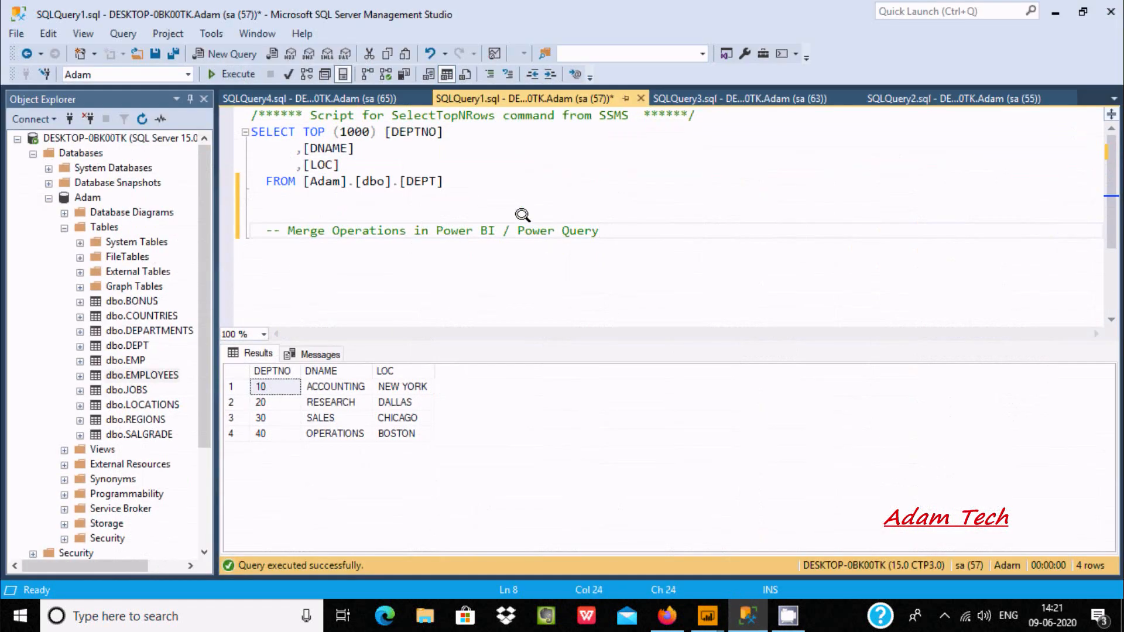
{"action": "left_click", "coordinate": [925, 91]}
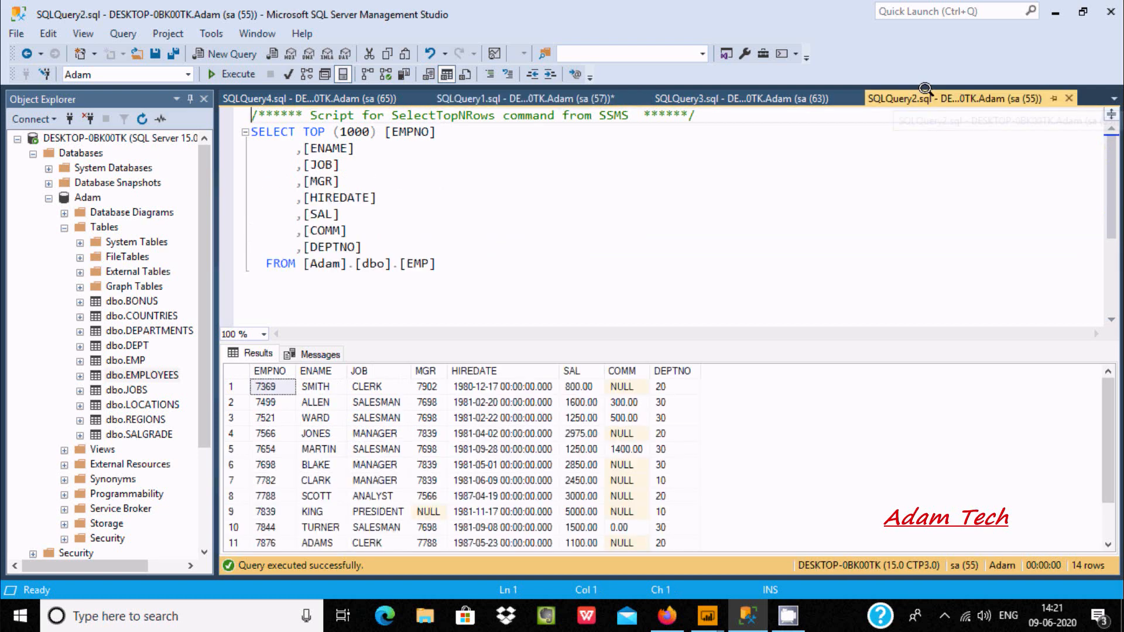
Select the top 1000 rows of the dbo.EMPLOYEES table and of the dbo.DEPARTMENTS table to inspect their columns.
{"action": "right_click", "coordinate": [127, 373]}
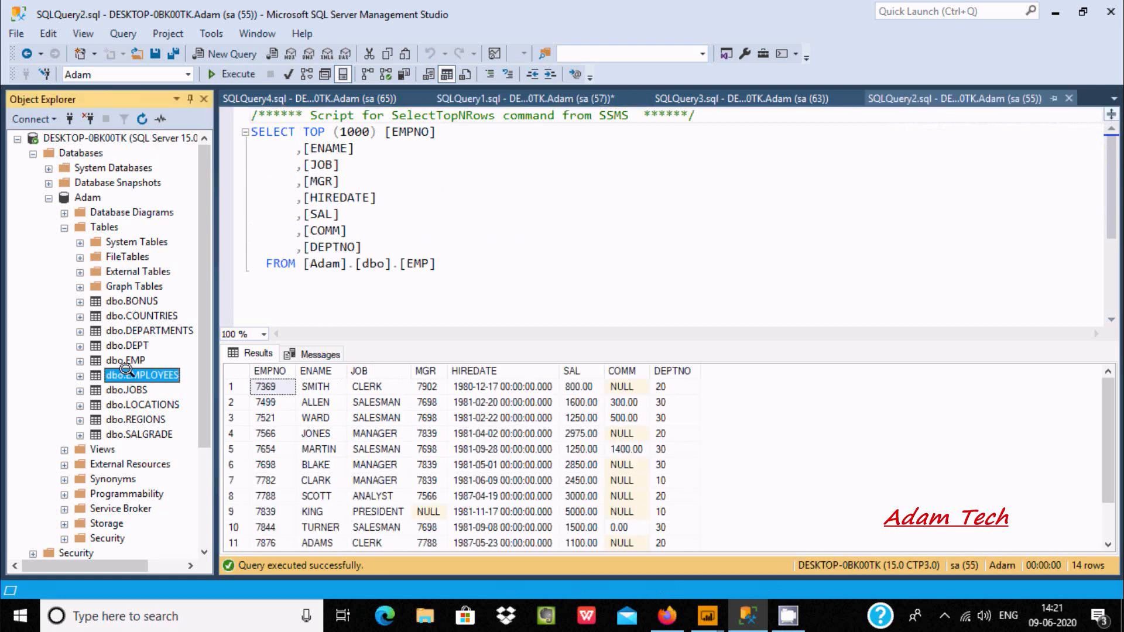
{"action": "left_click", "coordinate": [264, 253]}
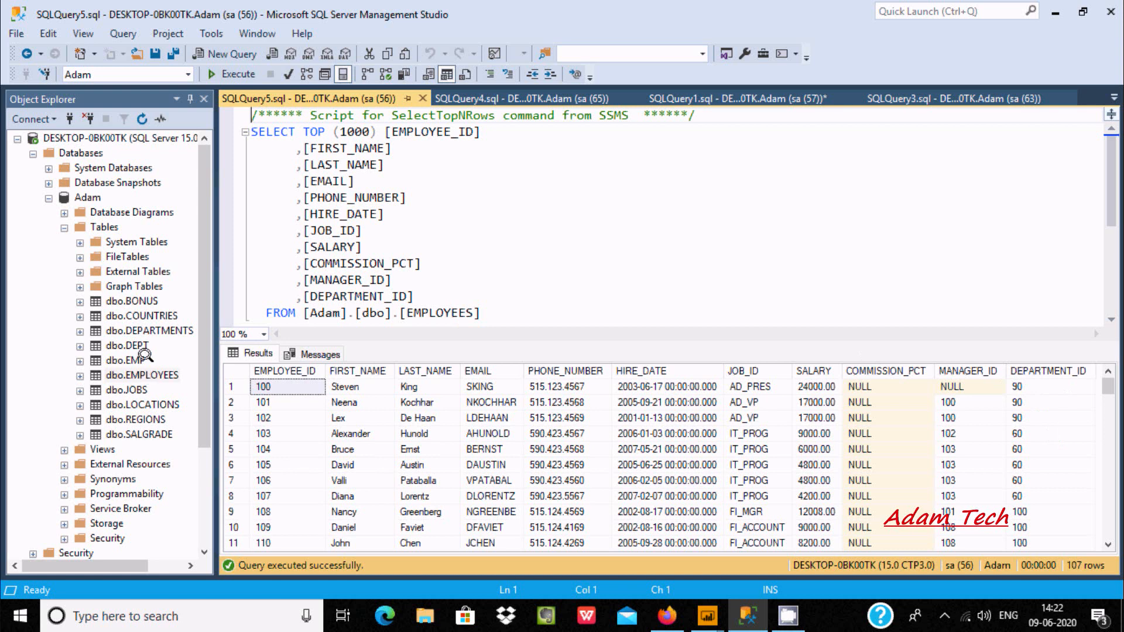
{"action": "right_click", "coordinate": [144, 330]}
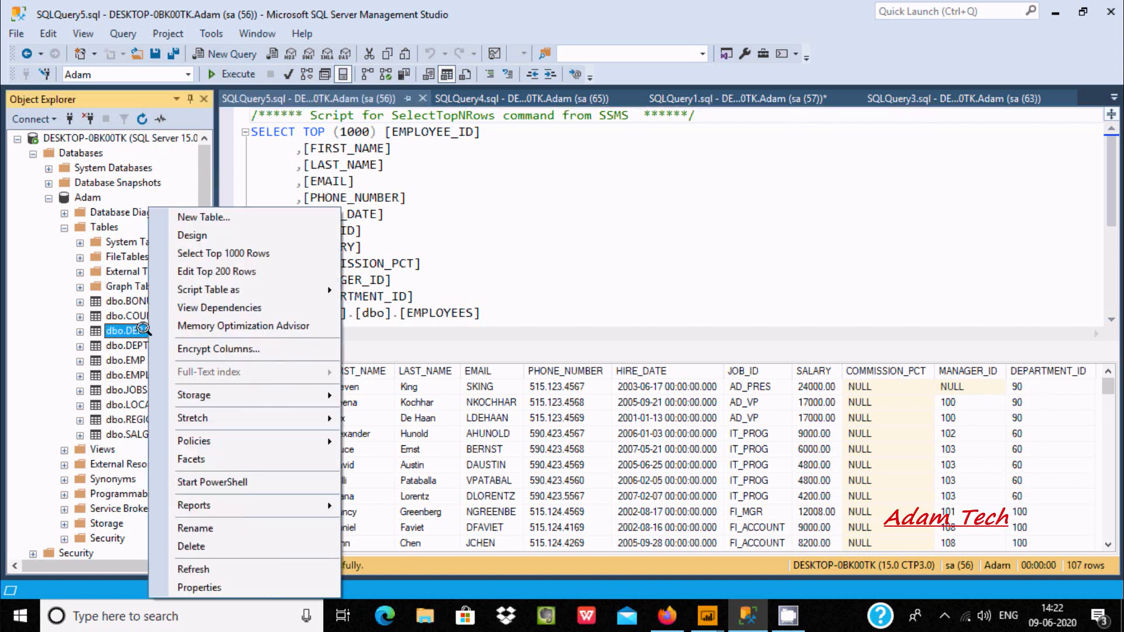
{"action": "left_click", "coordinate": [194, 253]}
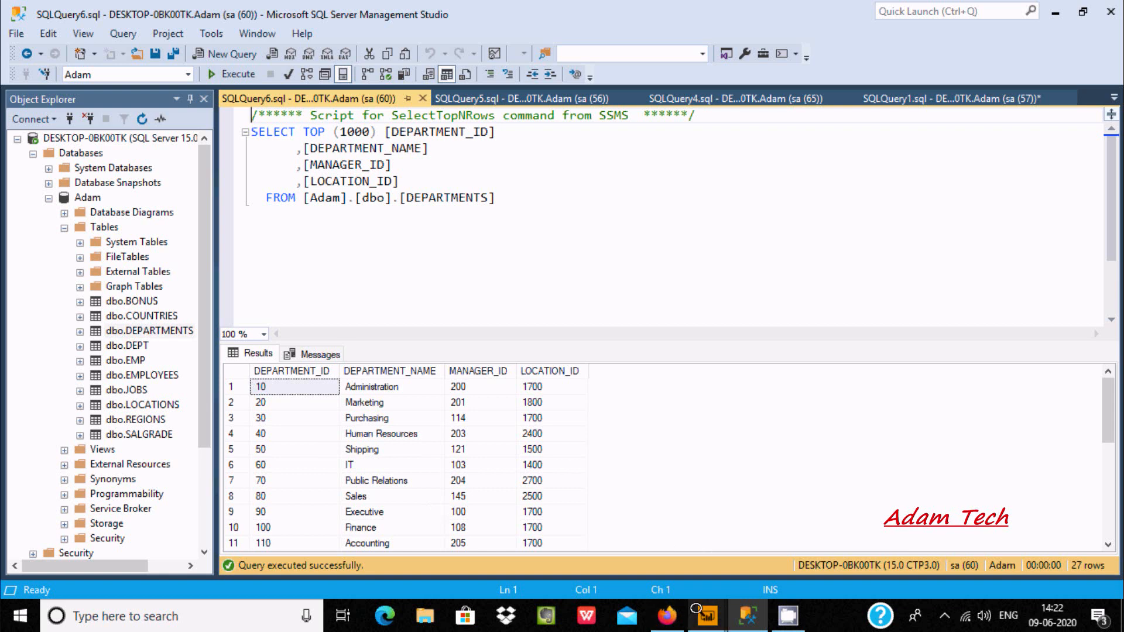
Switch back to the Power Query Editor and start merging the EMPLOYEES query with DEPARTMENTS as the second table.
{"action": "mouse_move", "coordinate": [707, 616]}
{"action": "left_click", "coordinate": [747, 539]}
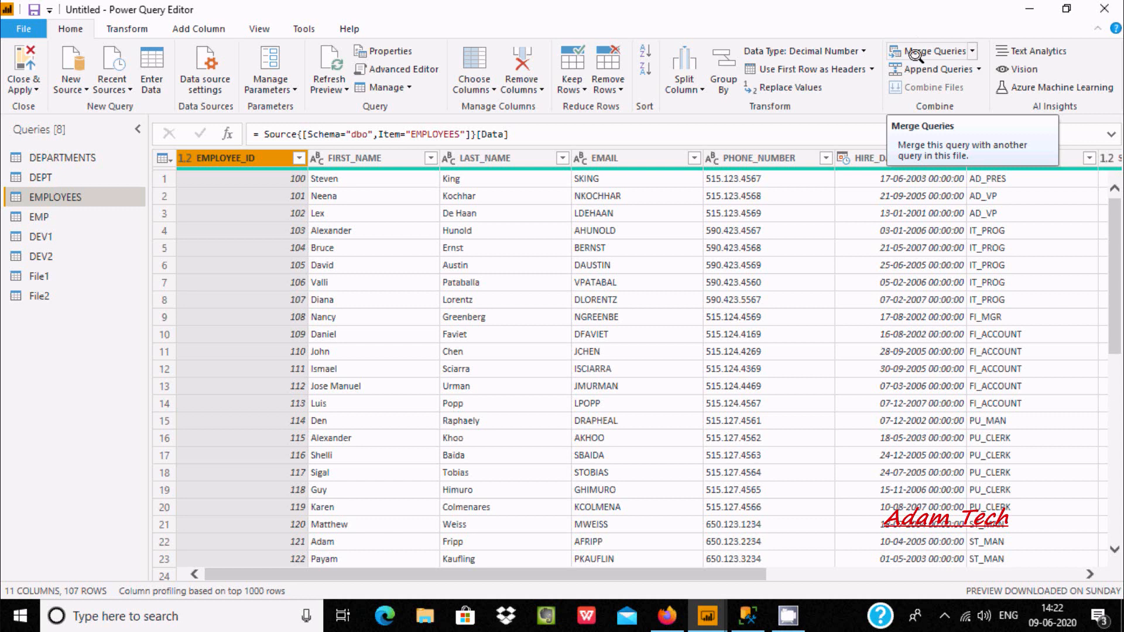
{"action": "left_click", "coordinate": [969, 51]}
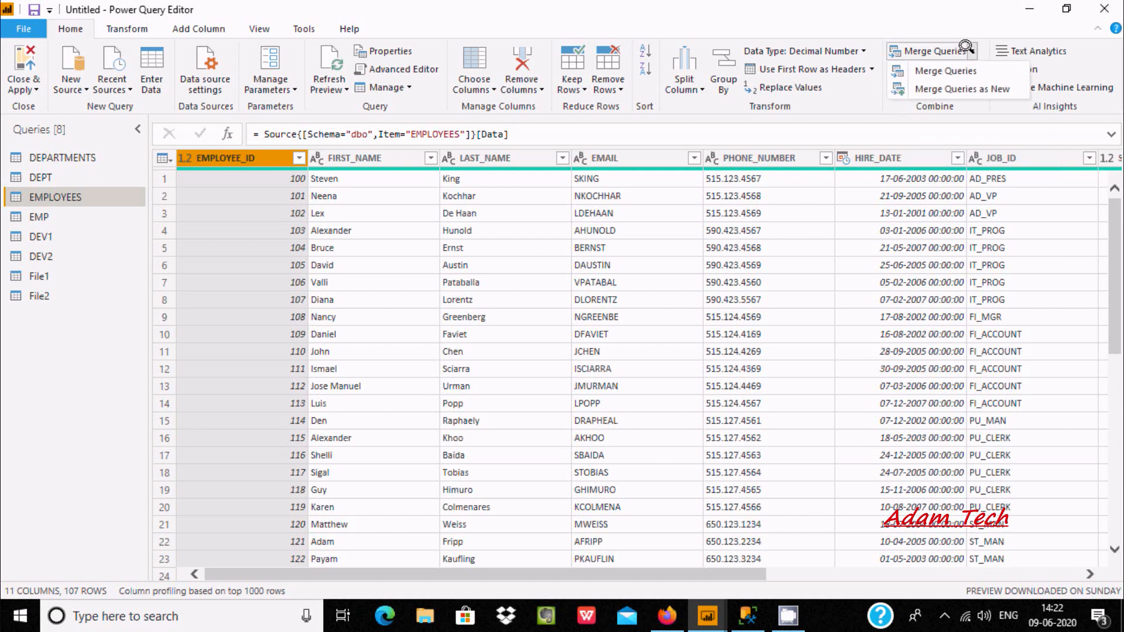
{"action": "left_click", "coordinate": [964, 69]}
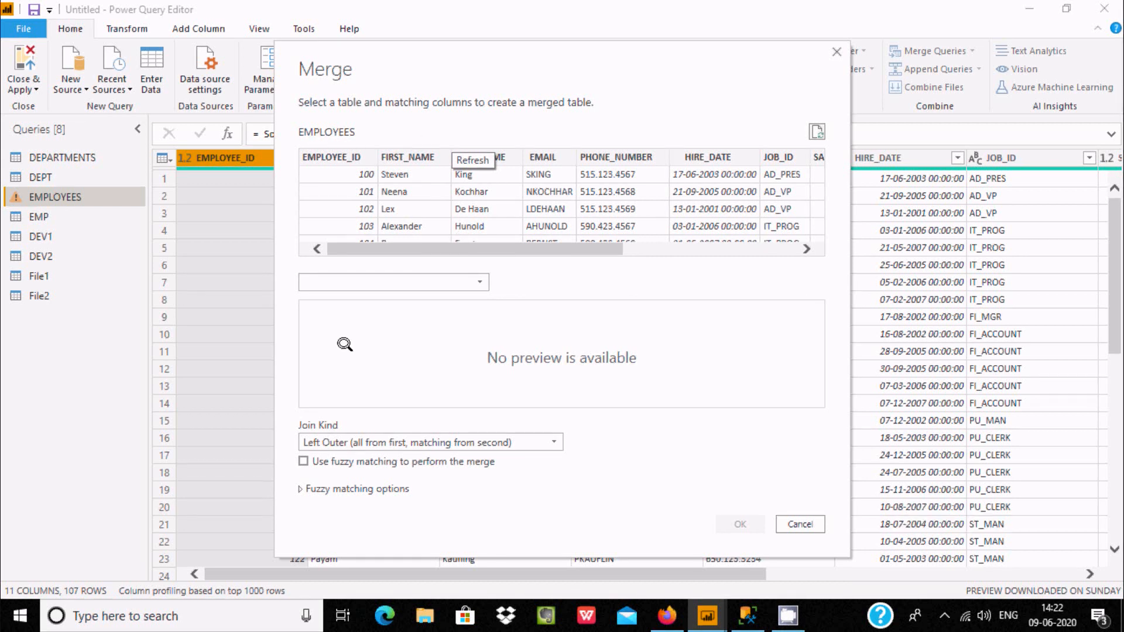
{"action": "left_click", "coordinate": [431, 275]}
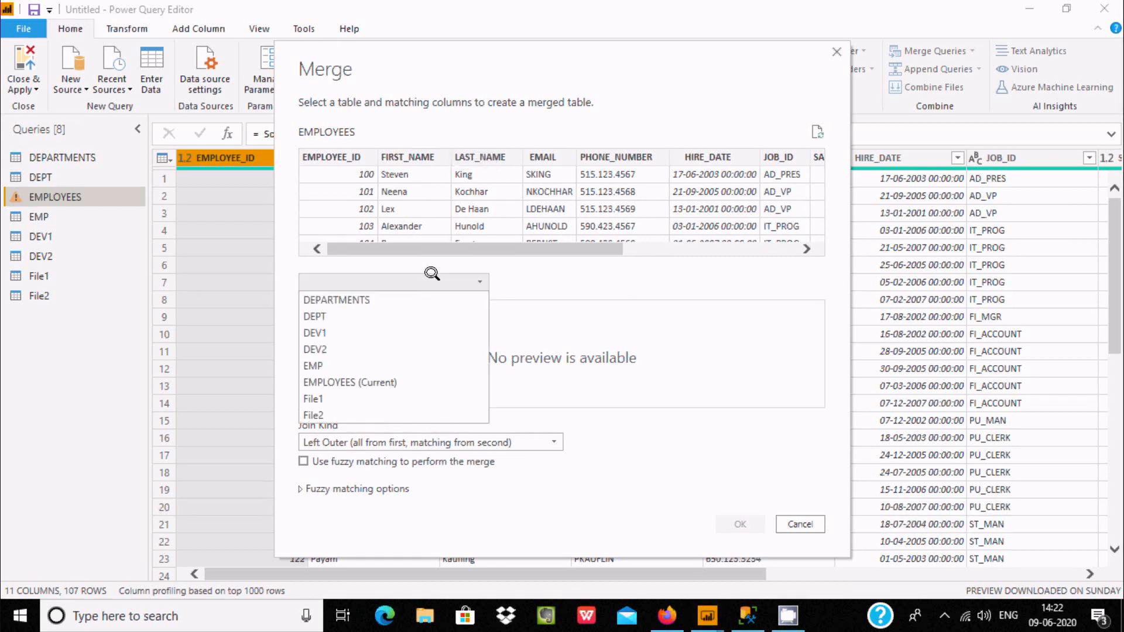
{"action": "left_click", "coordinate": [399, 292]}
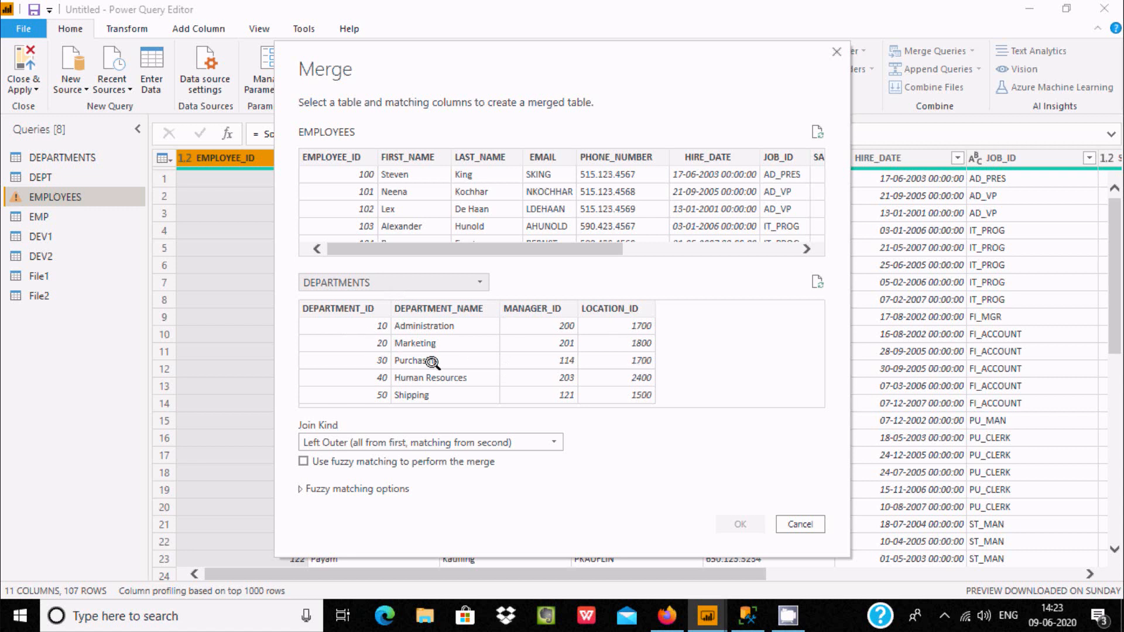
Match EMPLOYEES and DEPARTMENTS on DEPARTMENT_ID with join kind Inner (only matching rows) and apply the merge.
{"action": "left_click_drag", "start_coordinate": [594, 246], "coordinate": [799, 246]}
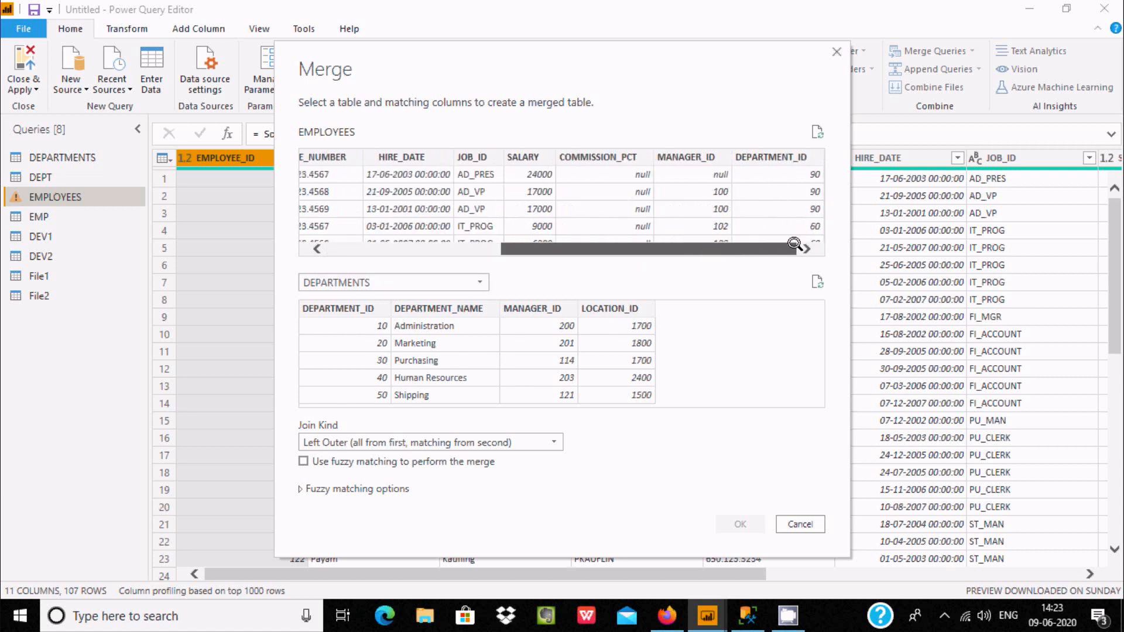
{"action": "left_click", "coordinate": [783, 163]}
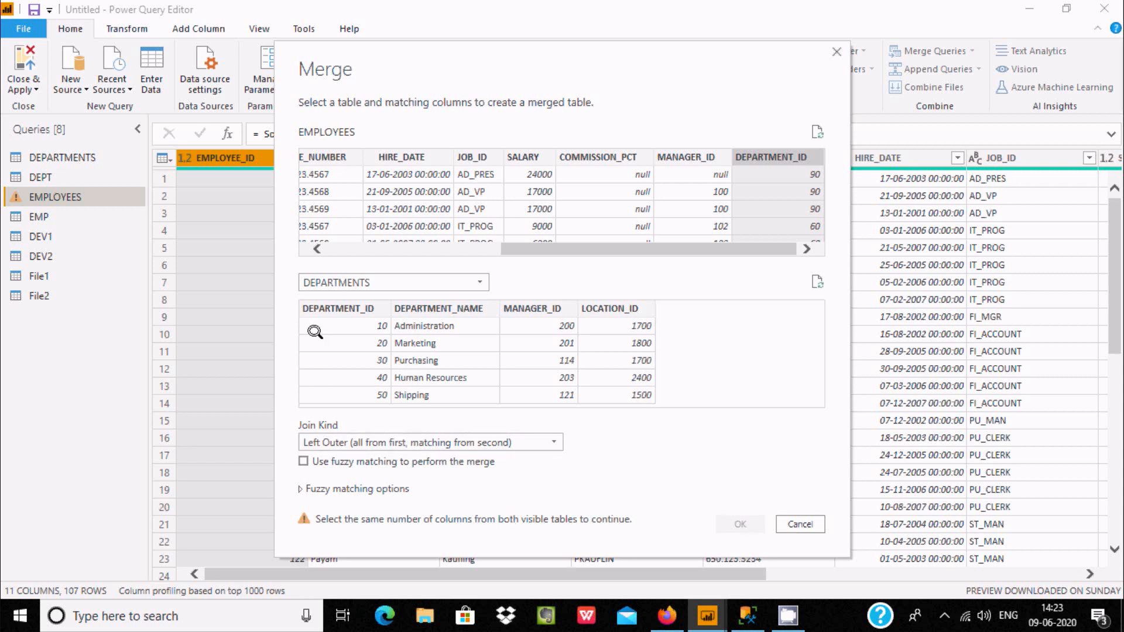
{"action": "left_click", "coordinate": [316, 310]}
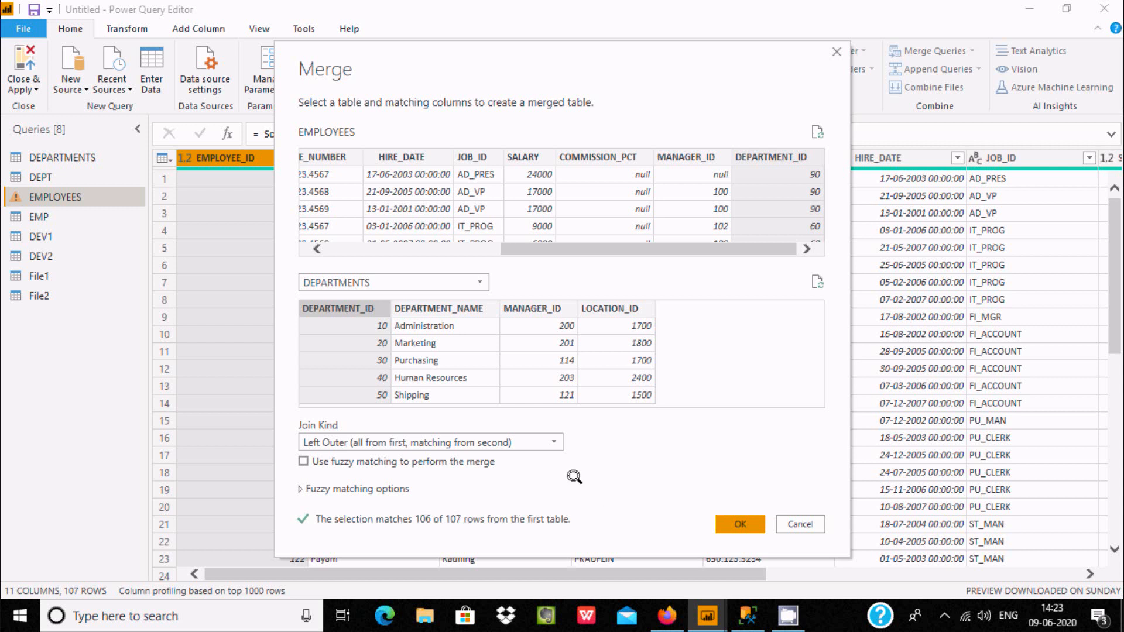
{"action": "left_click", "coordinate": [536, 436]}
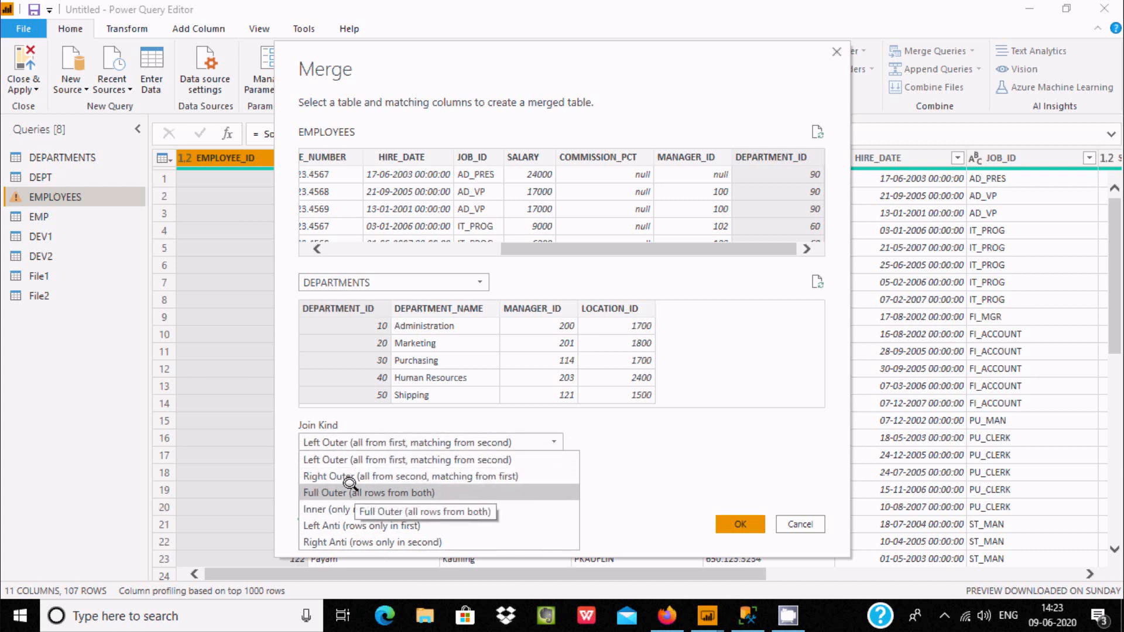
{"action": "left_click", "coordinate": [338, 507]}
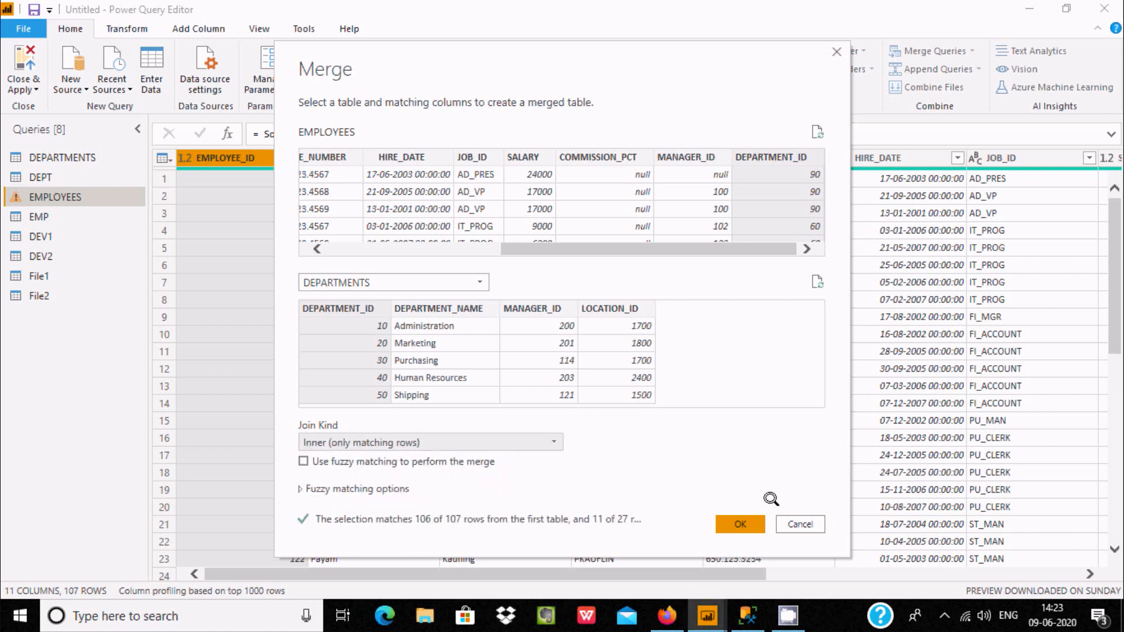
{"action": "left_click", "coordinate": [739, 523]}
{"action": "left_click", "coordinate": [739, 524]}
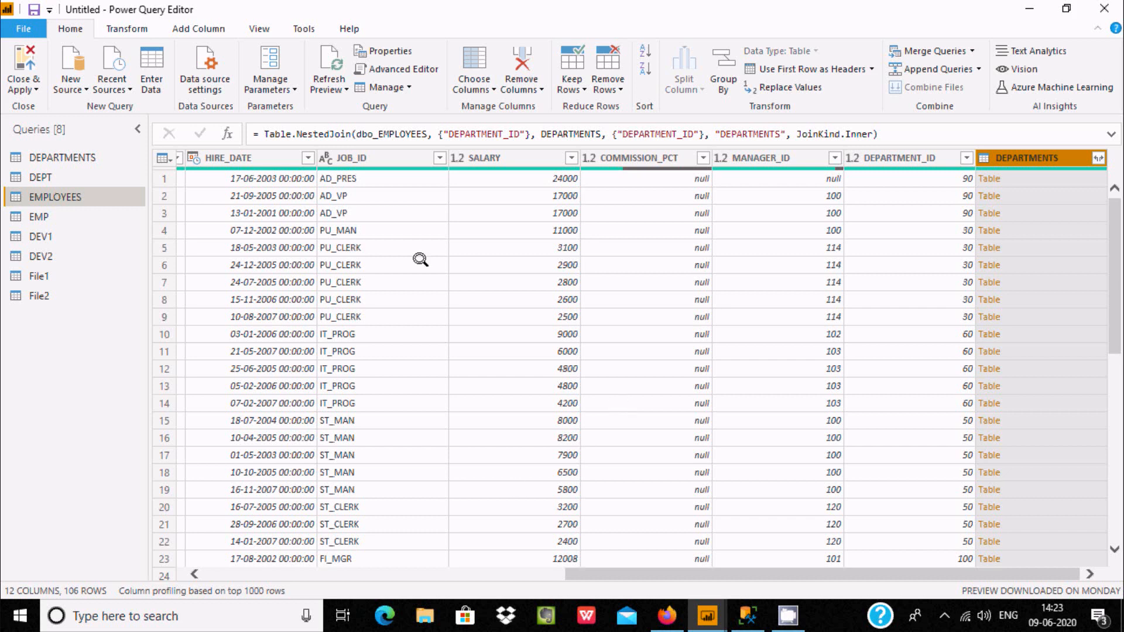
Expand the merged DEPARTMENTS column into all its columns, using the original column name as prefix, and look through the result.
{"action": "left_click_drag", "start_coordinate": [710, 570], "coordinate": [747, 572]}
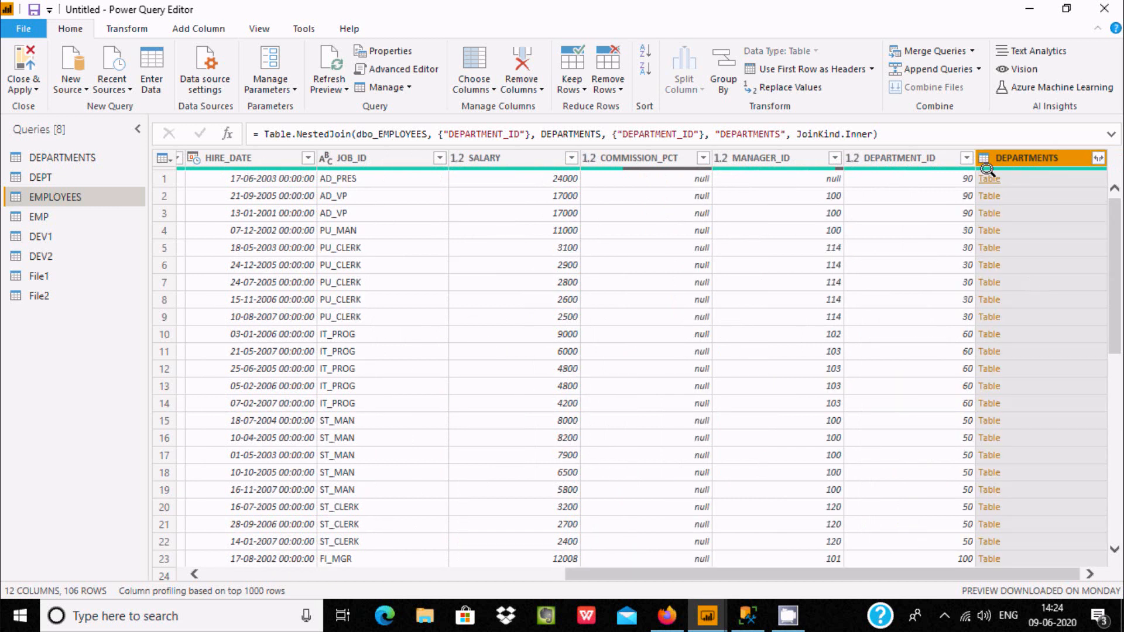
{"action": "left_click", "coordinate": [1097, 158]}
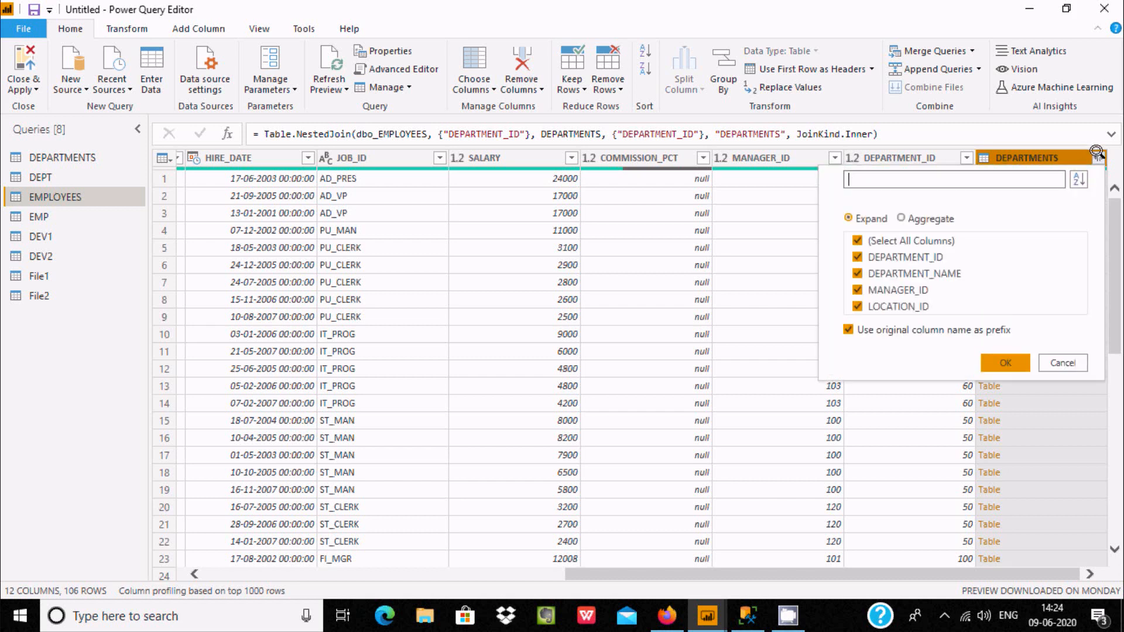
{"action": "left_click", "coordinate": [1006, 361]}
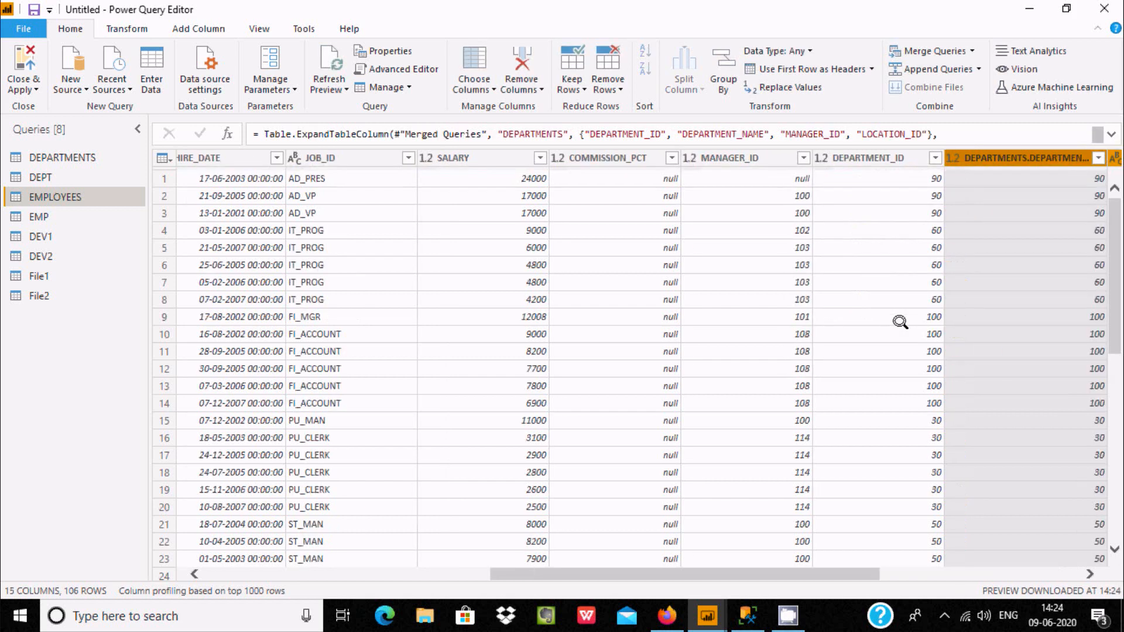
{"action": "left_click_drag", "start_coordinate": [847, 571], "coordinate": [1032, 570]}
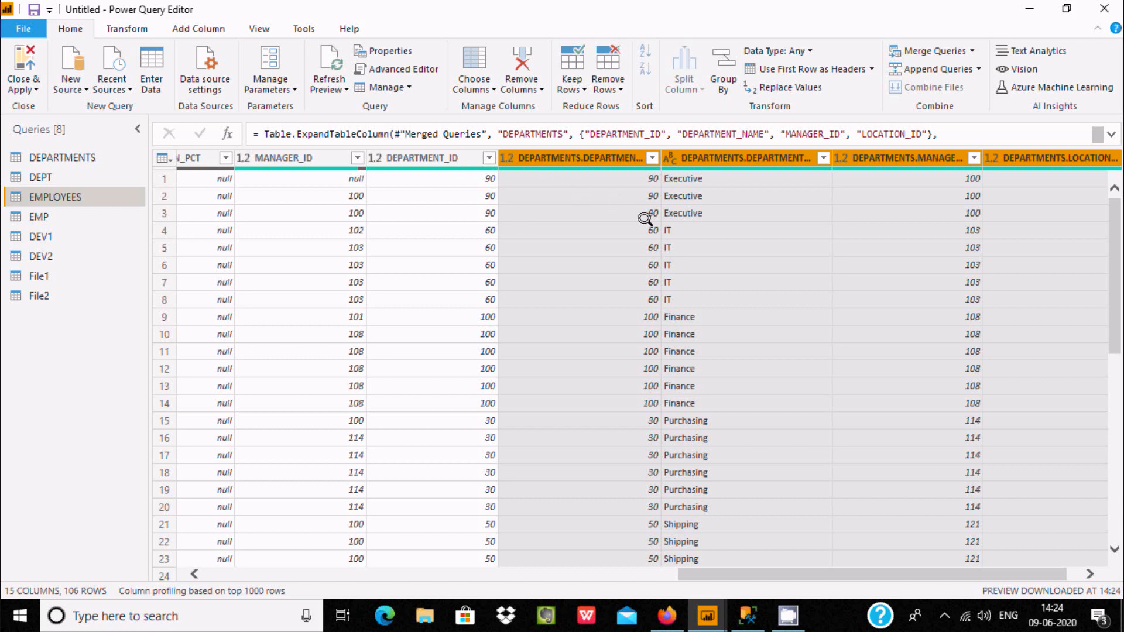
{"action": "mouse_move", "coordinate": [1115, 246]}
{"action": "left_mouse_down"}
{"action": "mouse_move", "coordinate": [1118, 486]}
{"action": "mouse_move", "coordinate": [1115, 237]}
{"action": "left_mouse_up"}
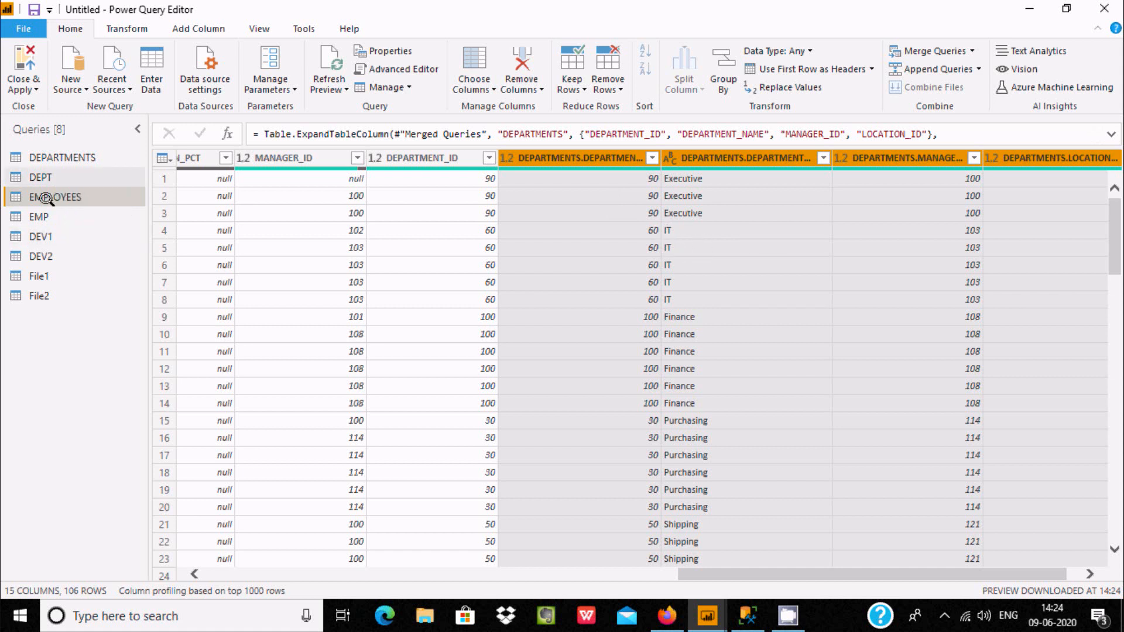
Start merging the EMP query as a new query, with DEPT as the second table.
{"action": "left_click", "coordinate": [41, 216]}
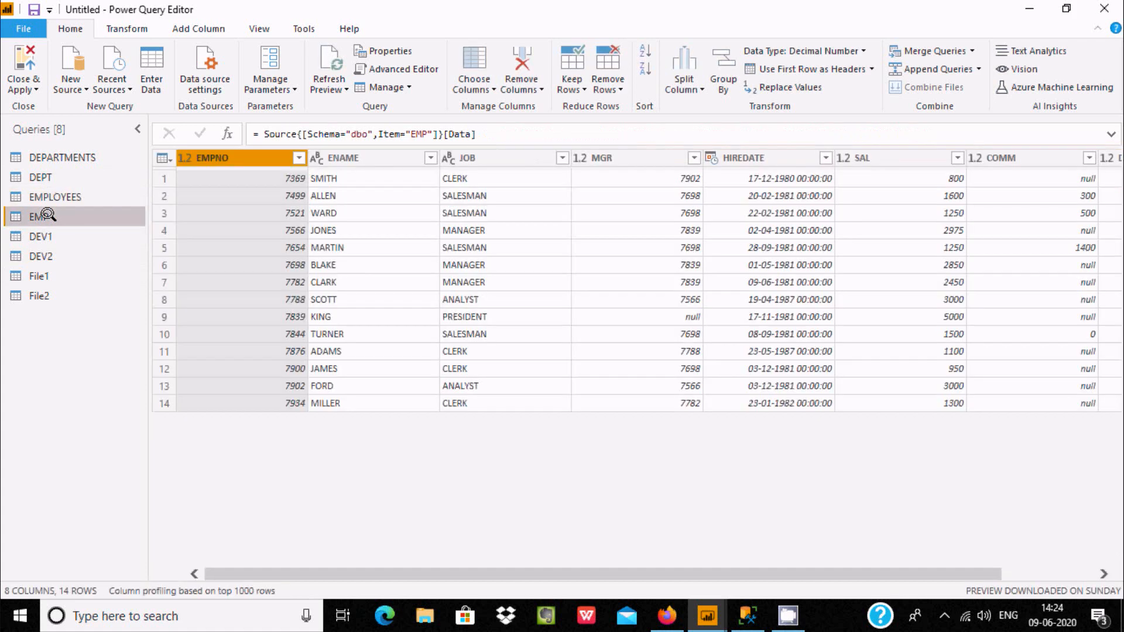
{"action": "left_click", "coordinate": [971, 50]}
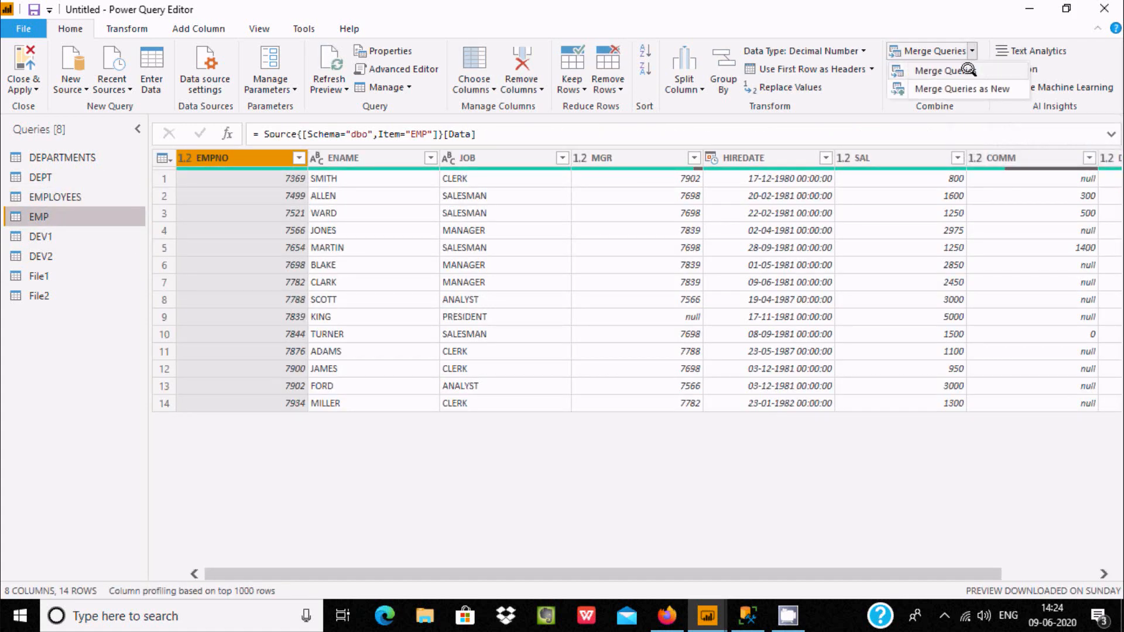
{"action": "left_click", "coordinate": [973, 87]}
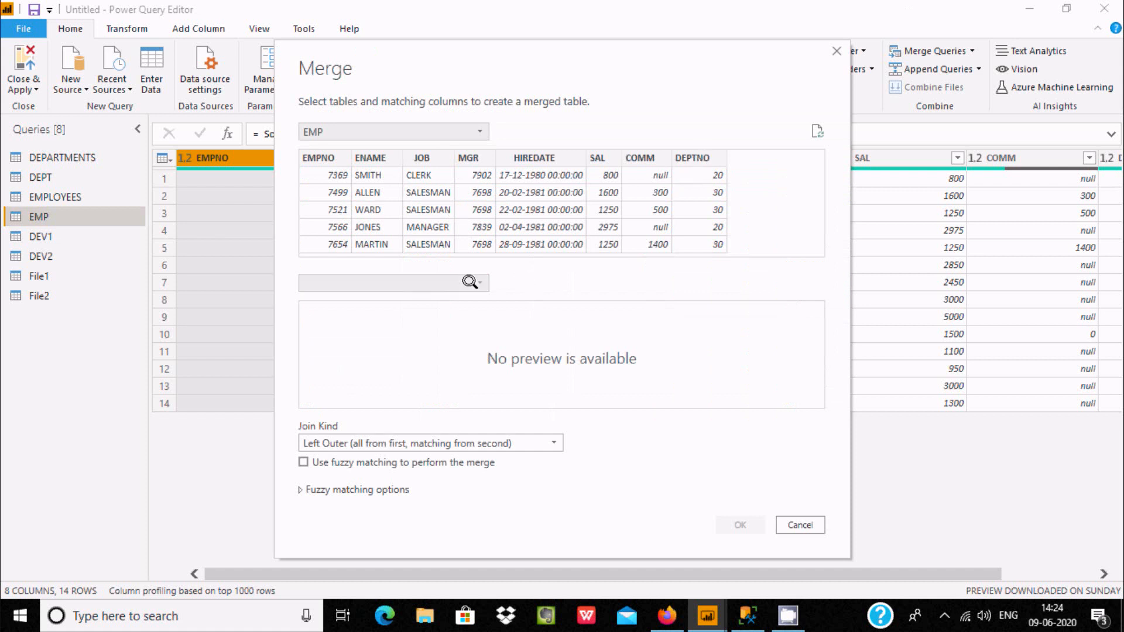
{"action": "left_click", "coordinate": [469, 282]}
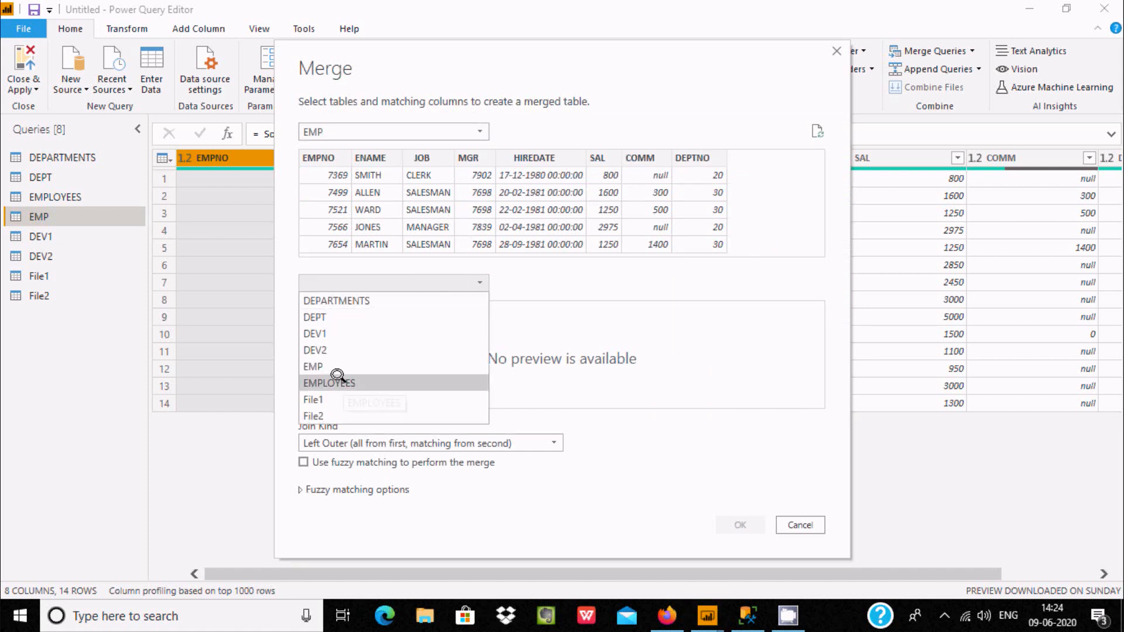
{"action": "left_click", "coordinate": [321, 317]}
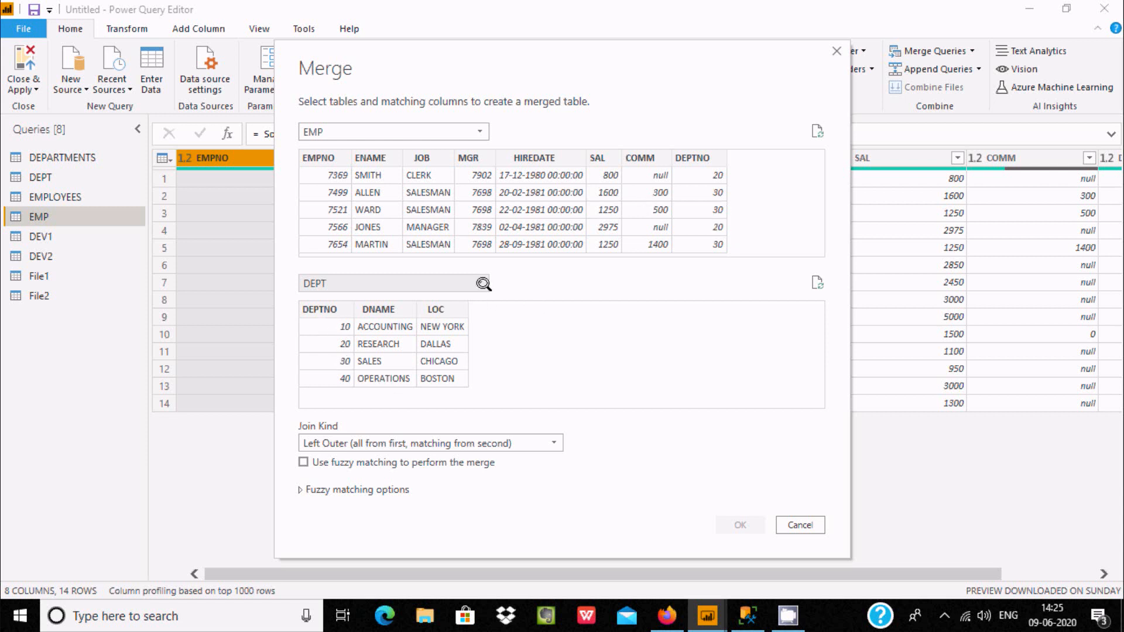
Match EMP and DEPT on DEPTNO with join kind Inner (only matching rows) and apply the merge.
{"action": "left_click", "coordinate": [329, 338]}
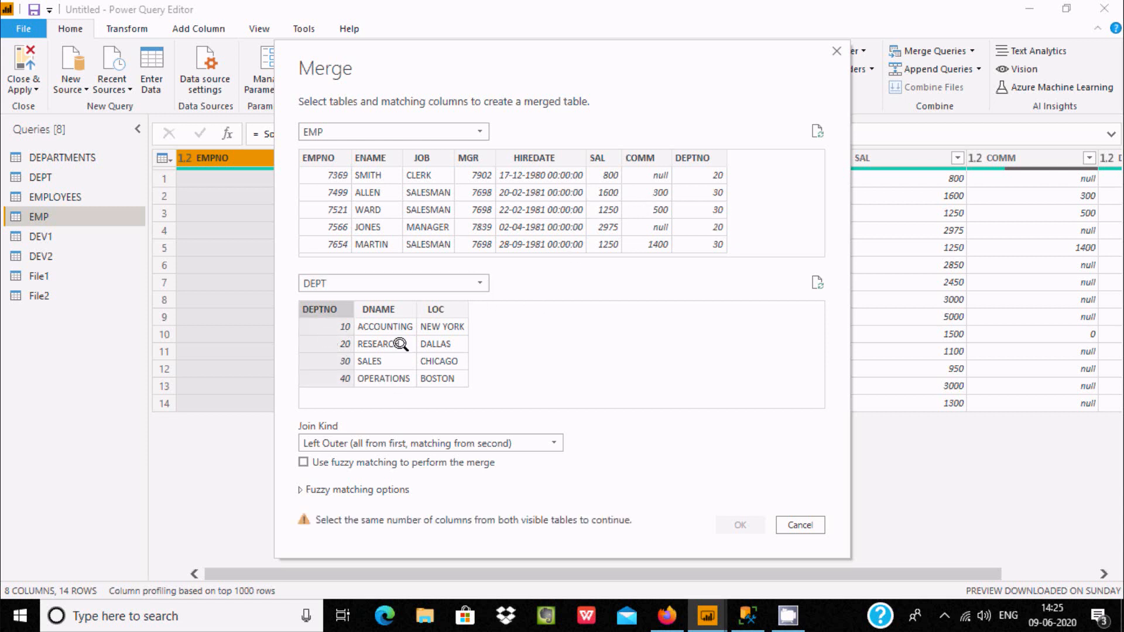
{"action": "left_click", "coordinate": [683, 175]}
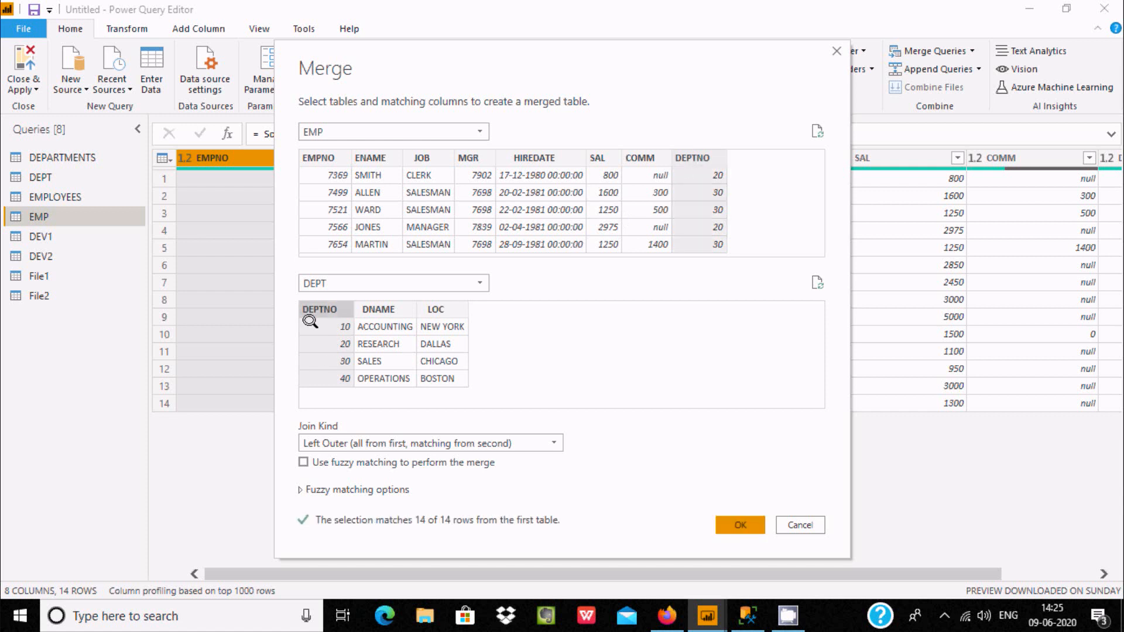
{"action": "left_click", "coordinate": [425, 442]}
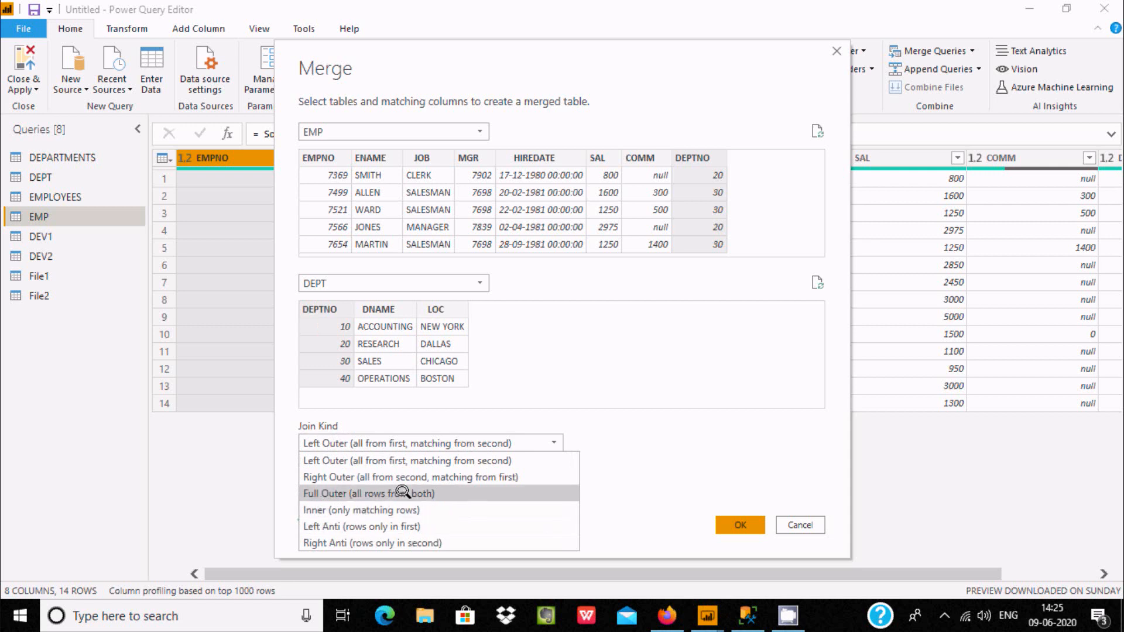
{"action": "left_click", "coordinate": [404, 509]}
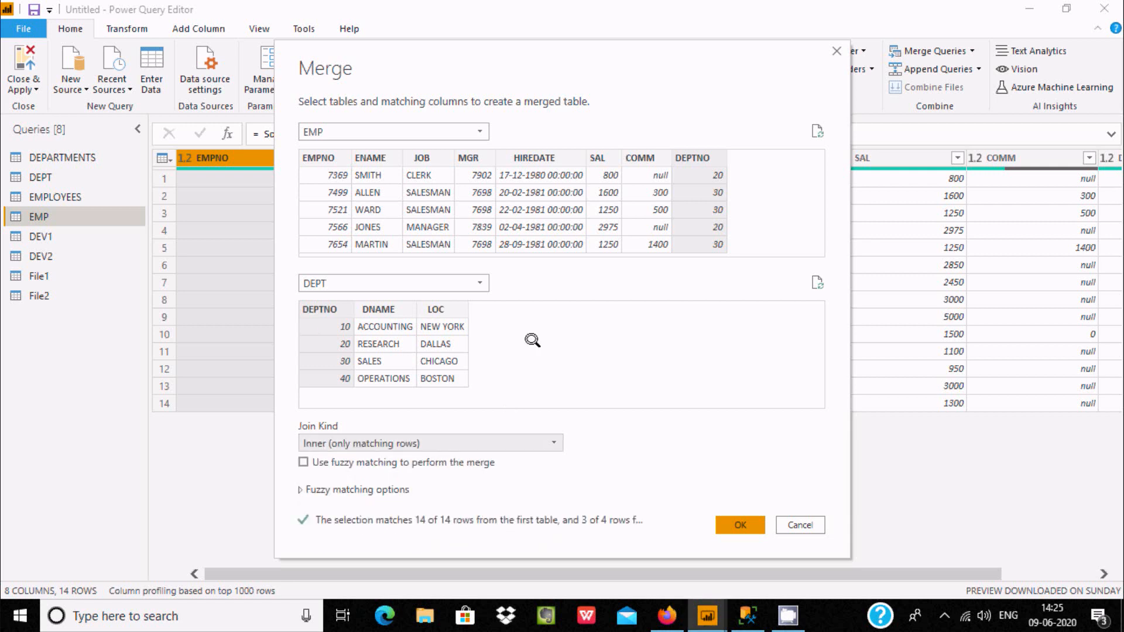
{"action": "left_click", "coordinate": [741, 524]}
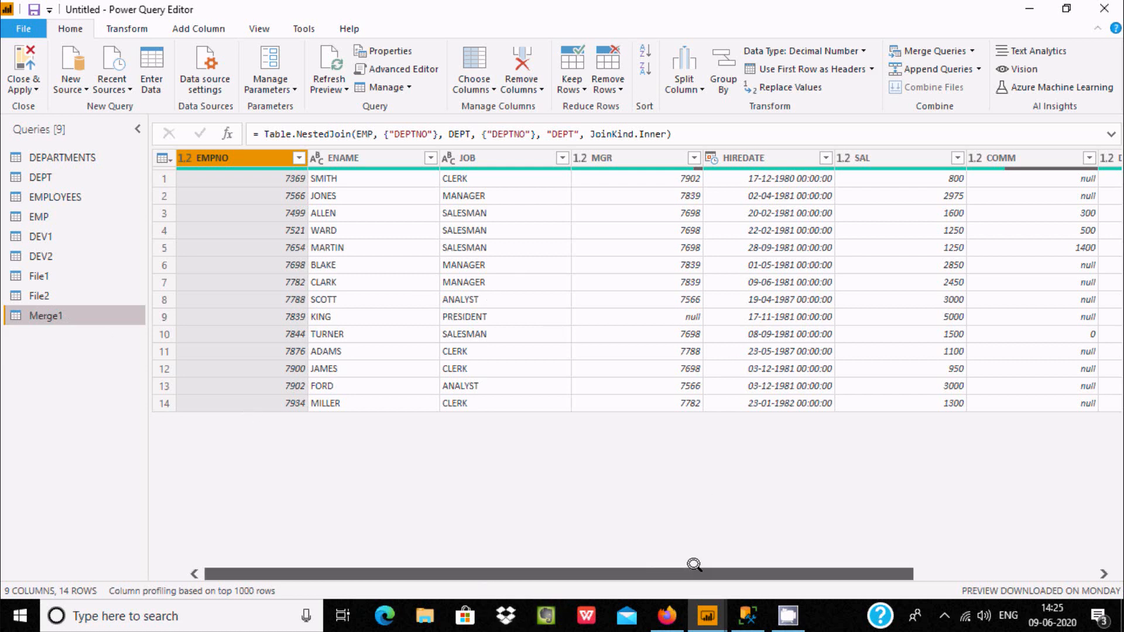
Expand the merged DEPT column into DEPTNO, DNAME and LOC, using the original column name as prefix, and view the new columns.
{"action": "left_click_drag", "start_coordinate": [690, 571], "coordinate": [886, 567]}
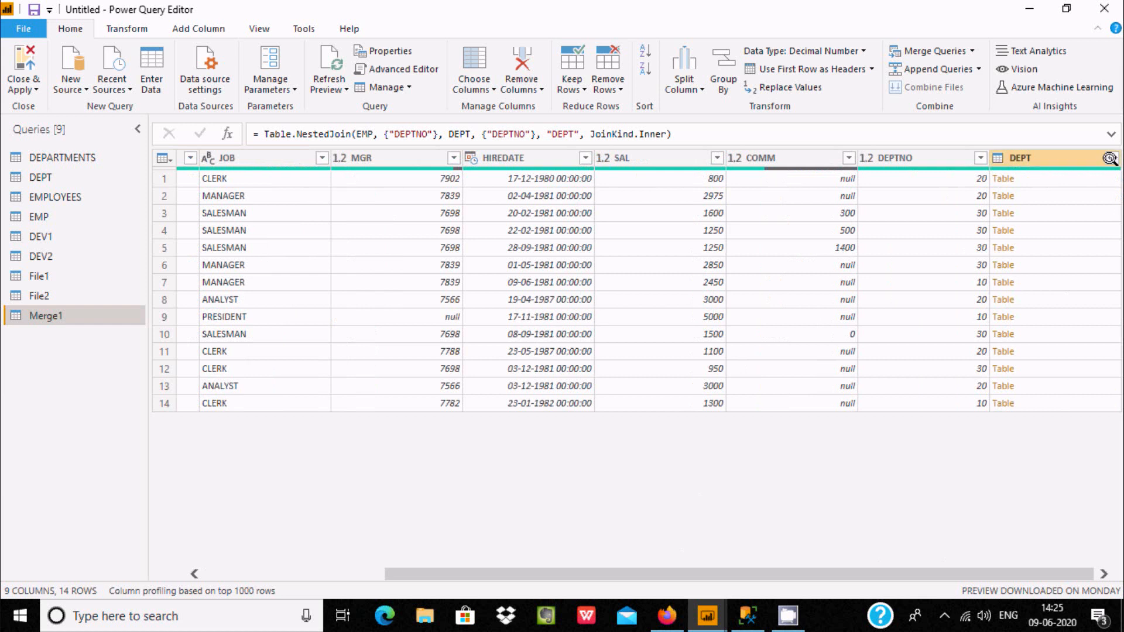
{"action": "left_click", "coordinate": [1112, 158]}
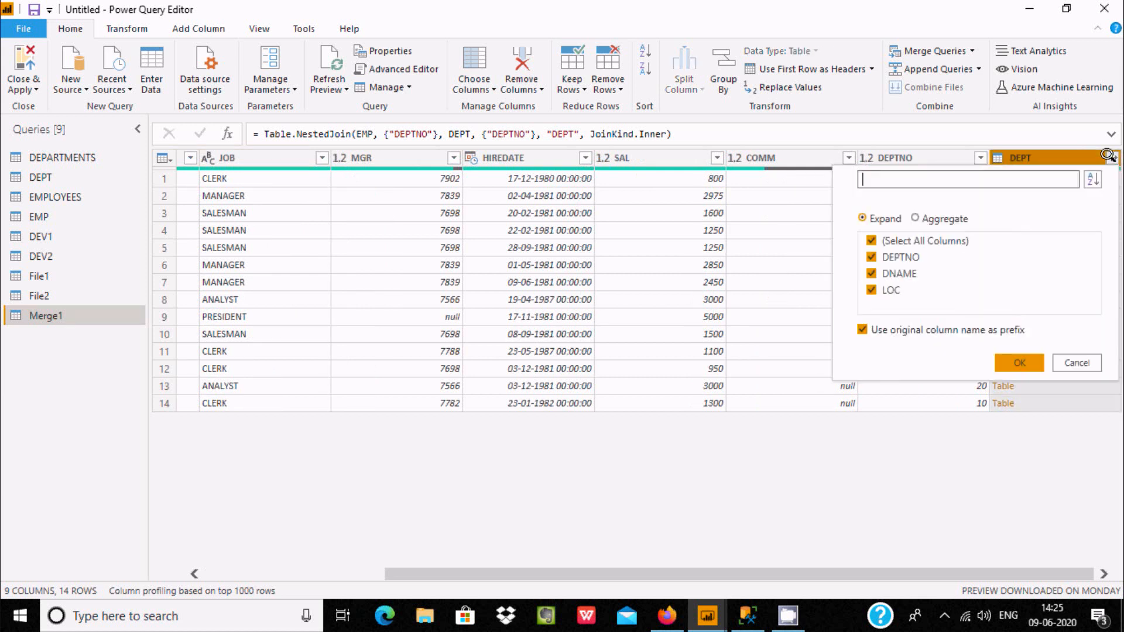
{"action": "left_click", "coordinate": [1020, 362]}
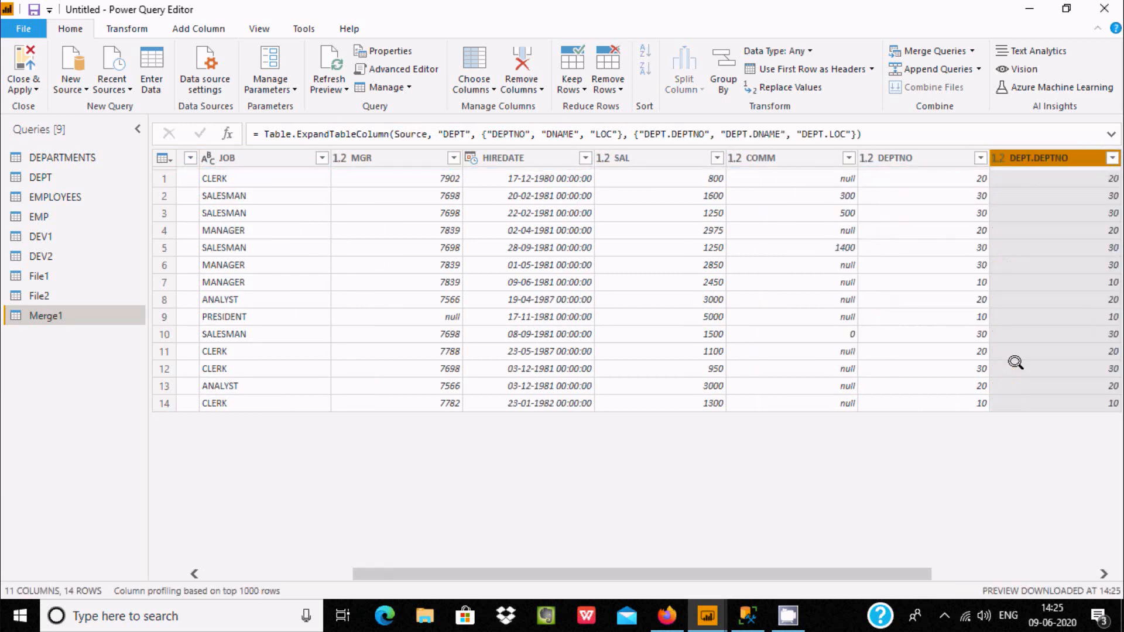
{"action": "left_click_drag", "start_coordinate": [866, 571], "coordinate": [1045, 562]}
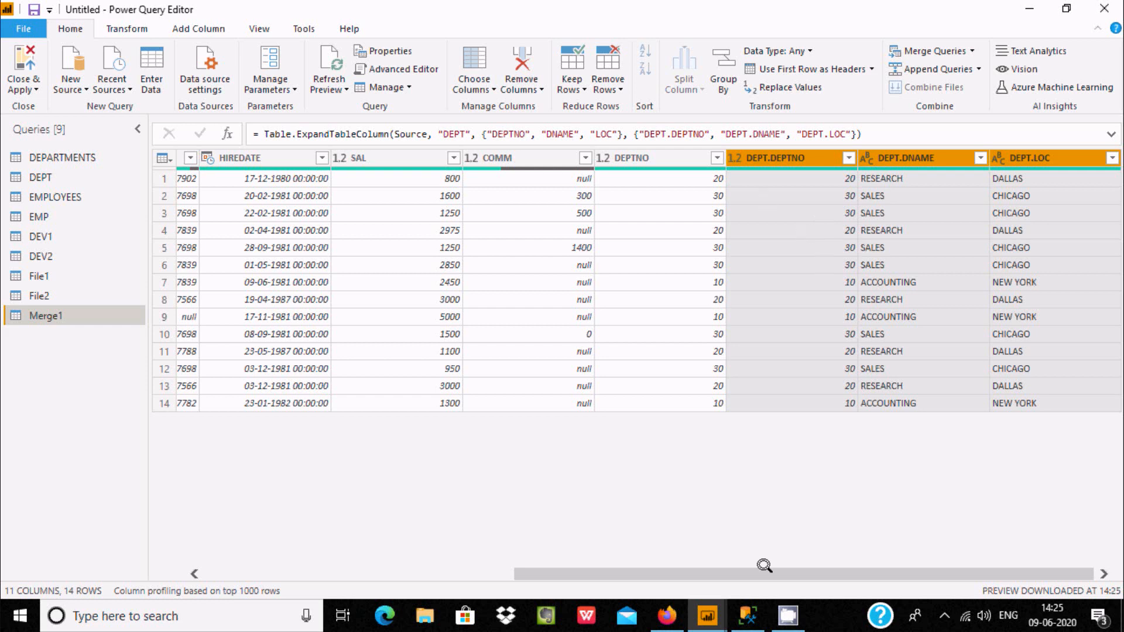
Switch to SQL Server Management Studio and display the top 1000 rows of the dbo.DEPT and dbo.EMP tables to compare their DEPTNO values.
{"action": "left_click", "coordinate": [748, 614]}
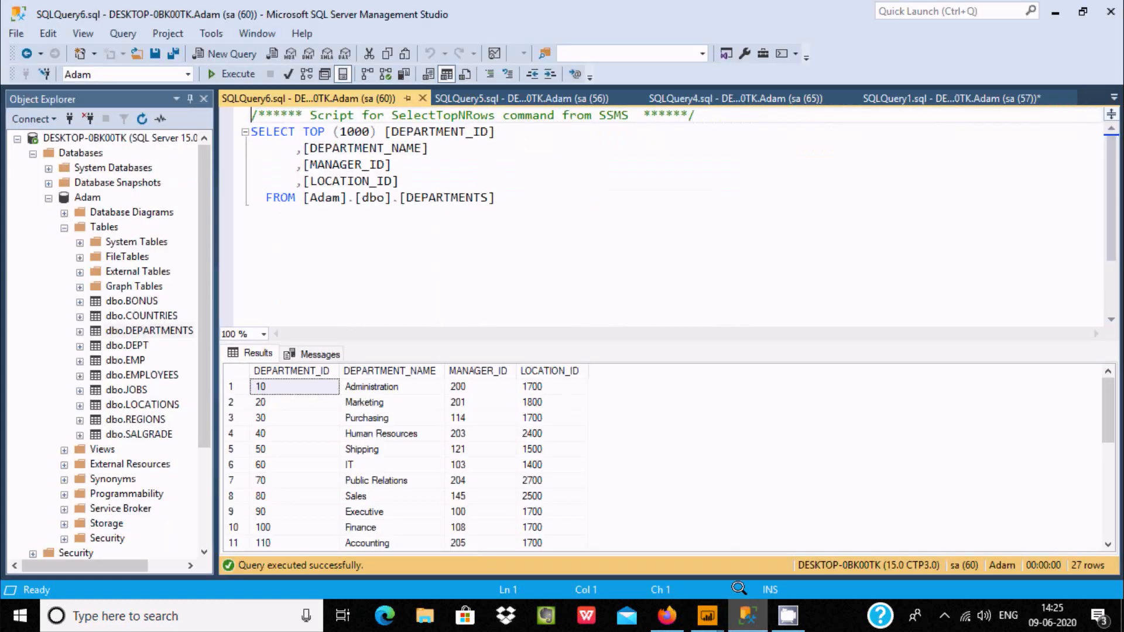
{"action": "left_click", "coordinate": [130, 342]}
{"action": "right_click", "coordinate": [131, 341]}
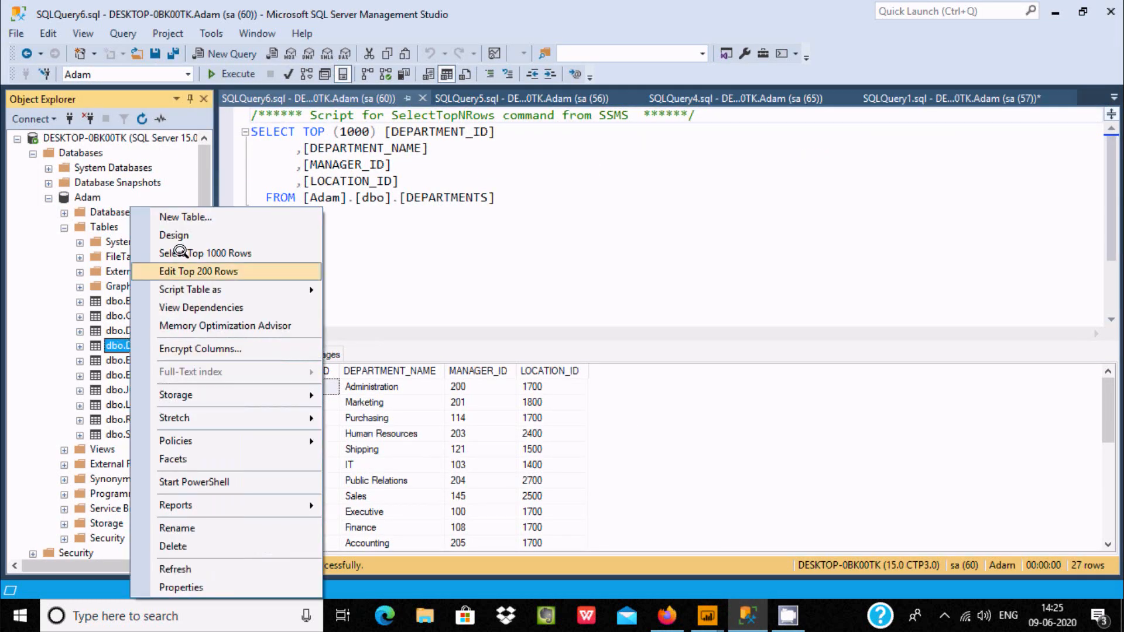
{"action": "left_click", "coordinate": [178, 253]}
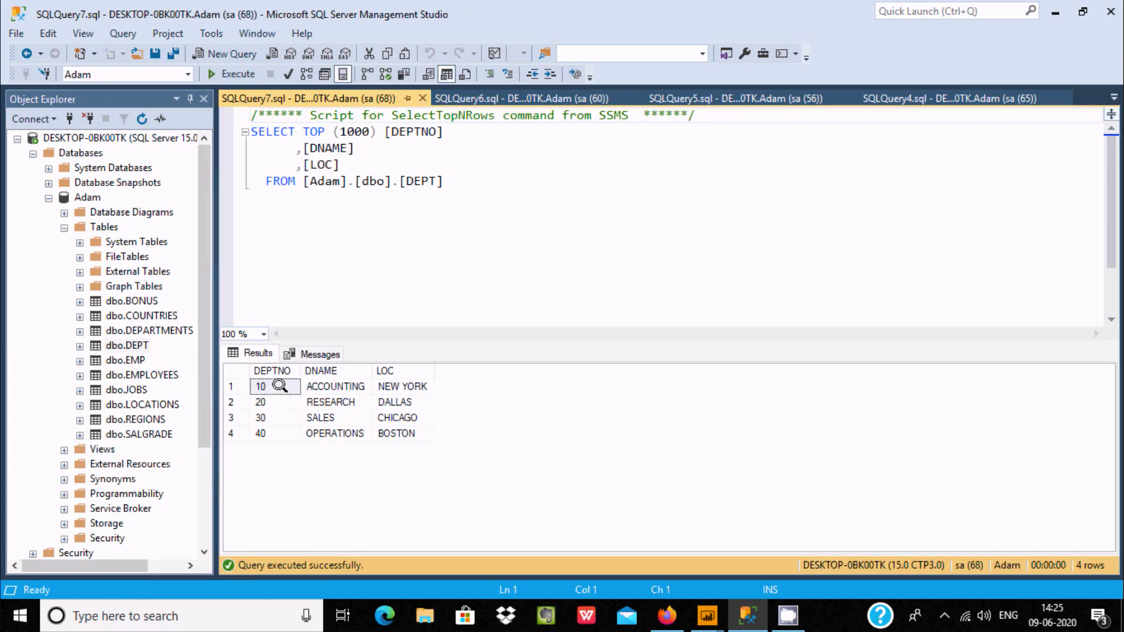
{"action": "right_click", "coordinate": [120, 360]}
{"action": "left_click", "coordinate": [175, 252]}
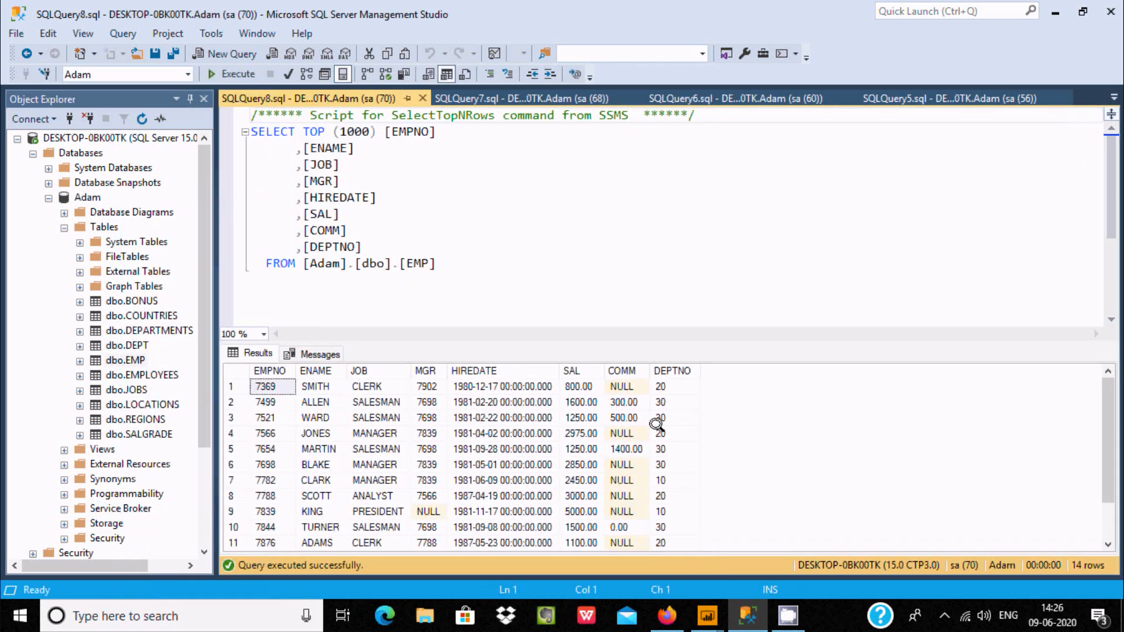
{"action": "left_click", "coordinate": [1110, 415]}
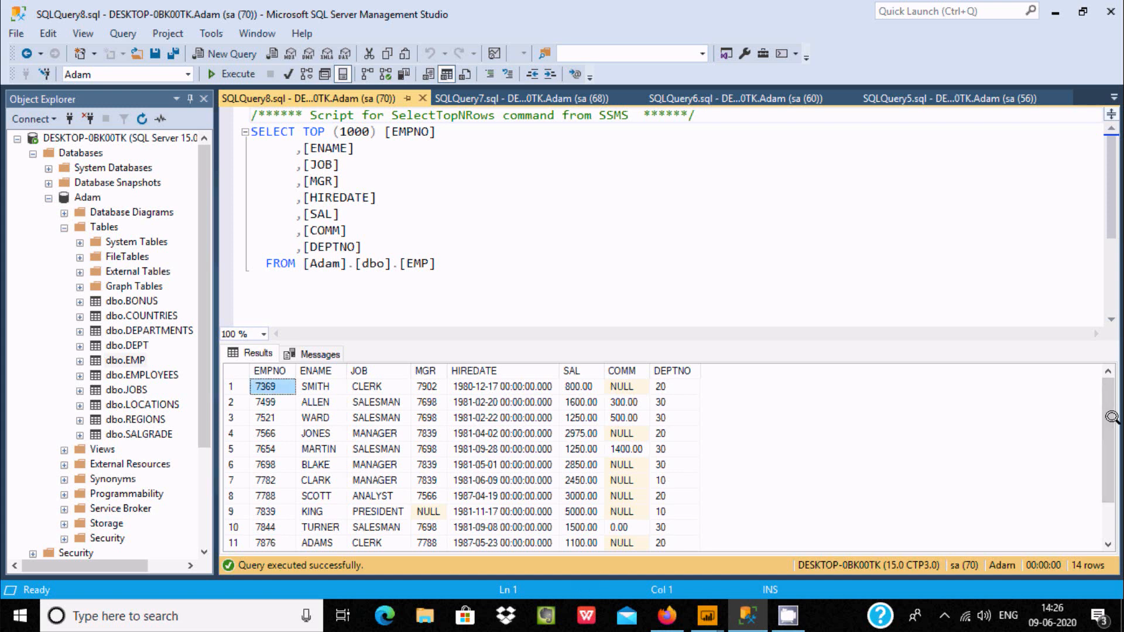
{"action": "left_click_drag", "start_coordinate": [1111, 417], "coordinate": [1100, 475]}
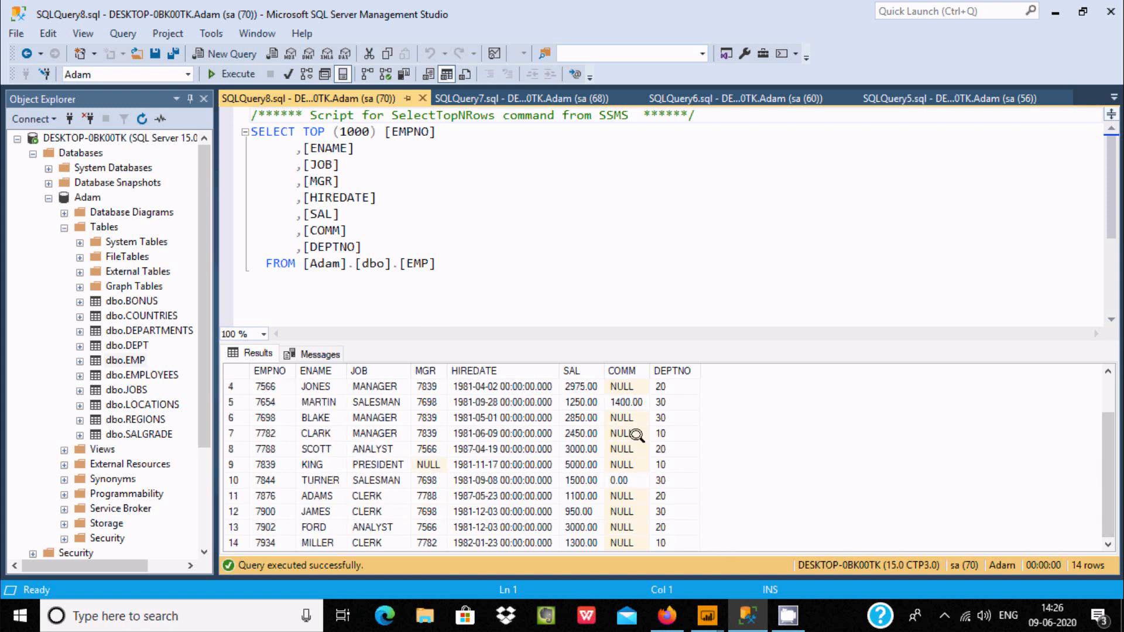
Switch back to the Power Query Editor and start merging the DEV1 query as a new query, with DEV2 as the second table.
{"action": "mouse_move", "coordinate": [707, 615]}
{"action": "left_click", "coordinate": [784, 533]}
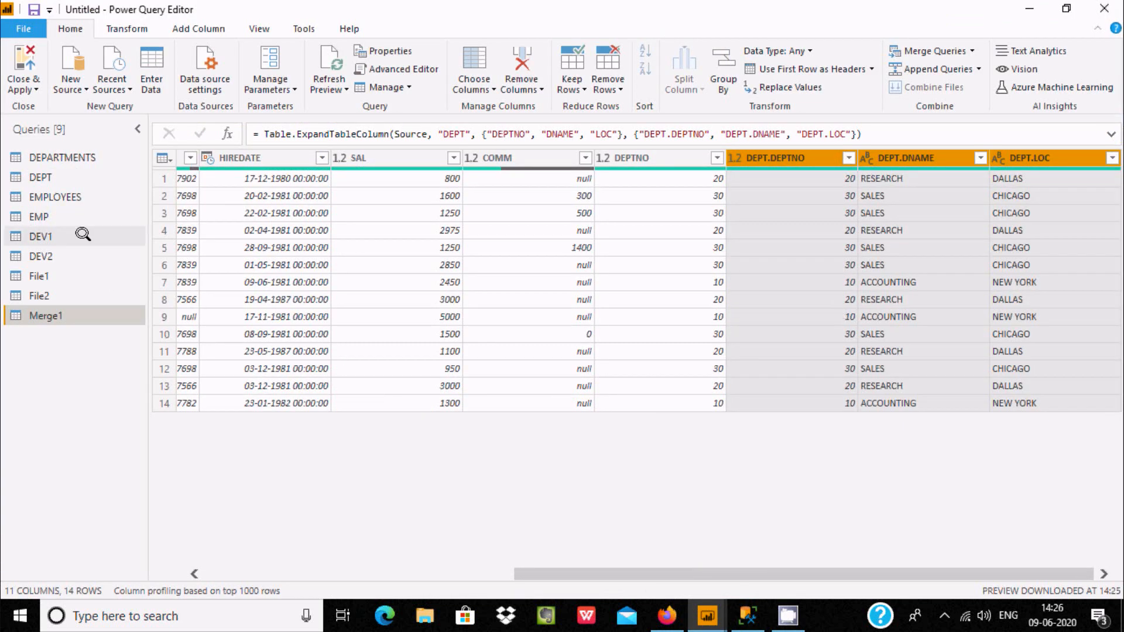
{"action": "left_click", "coordinate": [39, 217]}
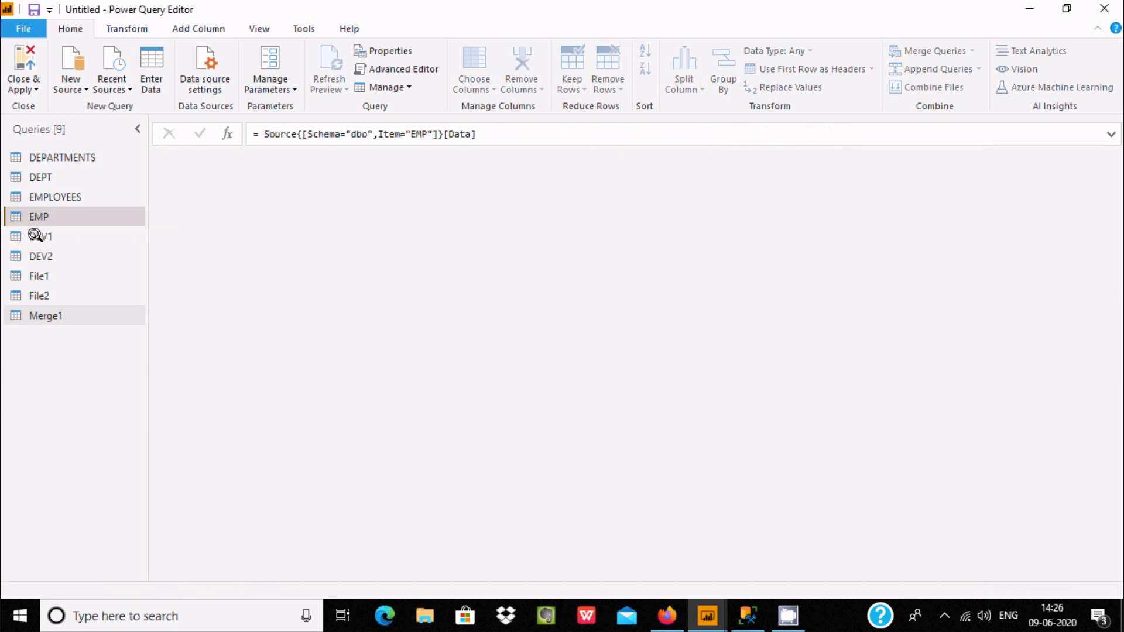
{"action": "left_click", "coordinate": [35, 236]}
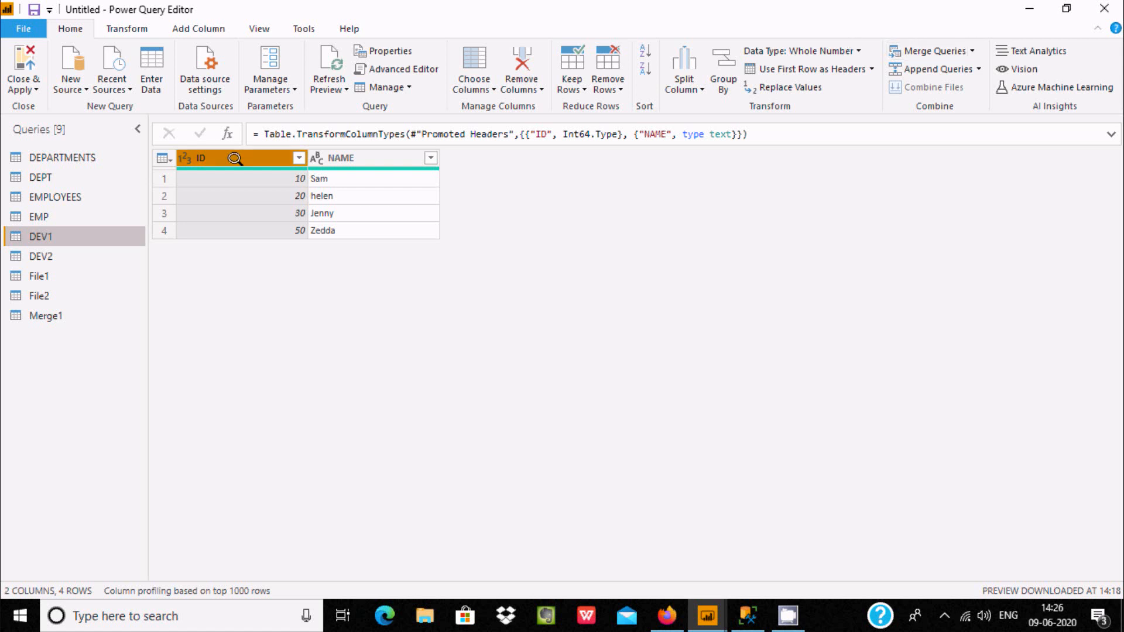
{"action": "left_click", "coordinate": [967, 47]}
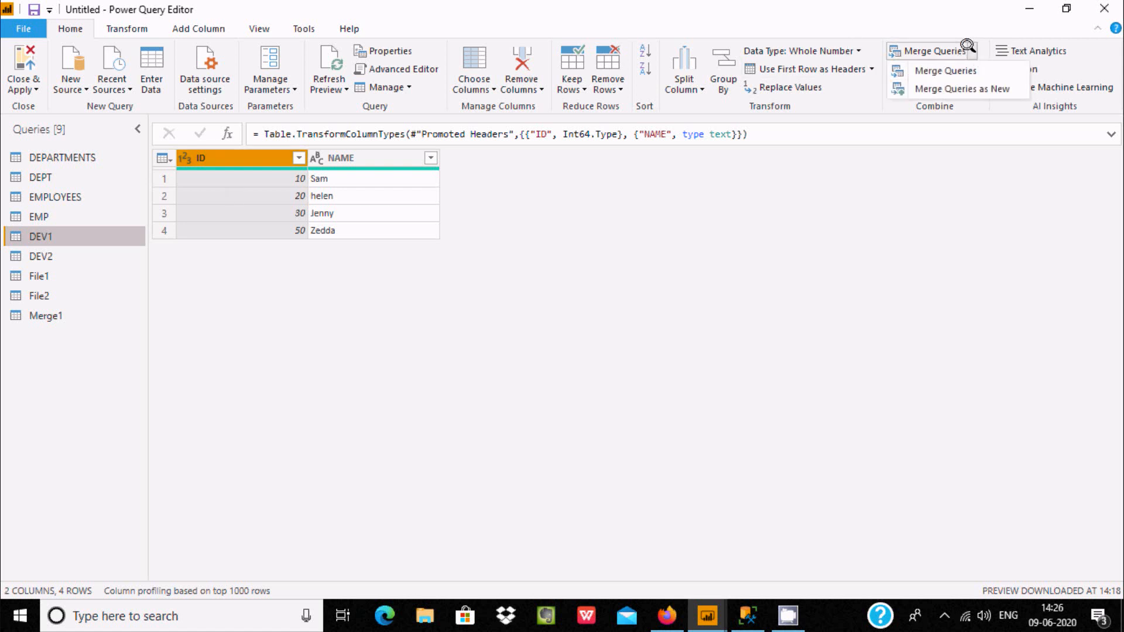
{"action": "left_click", "coordinate": [963, 72]}
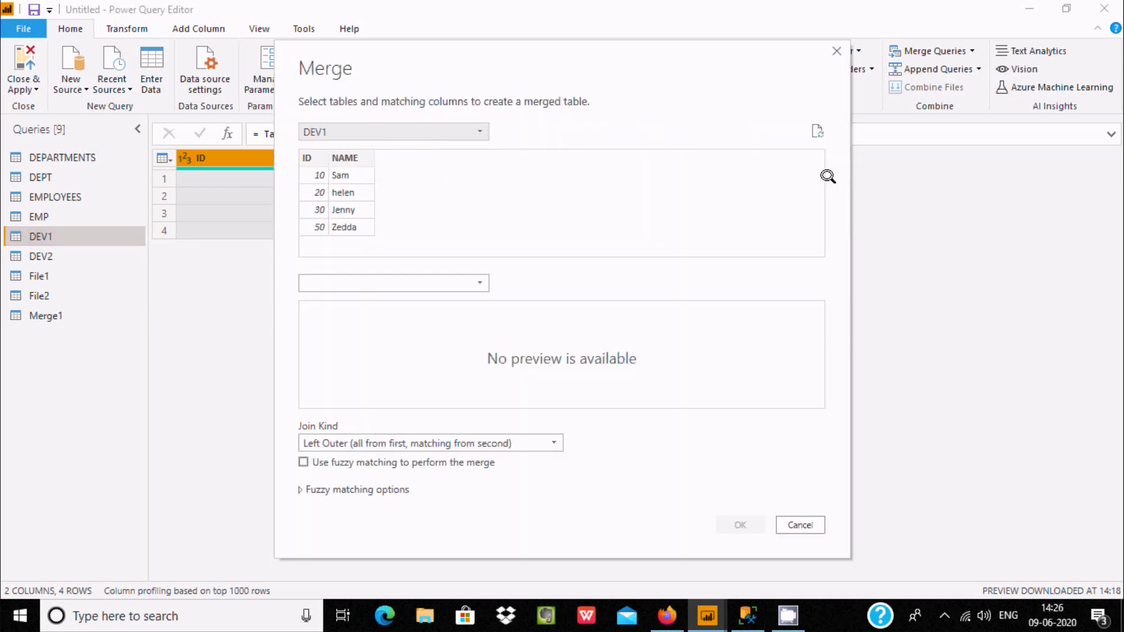
{"action": "left_click", "coordinate": [422, 276]}
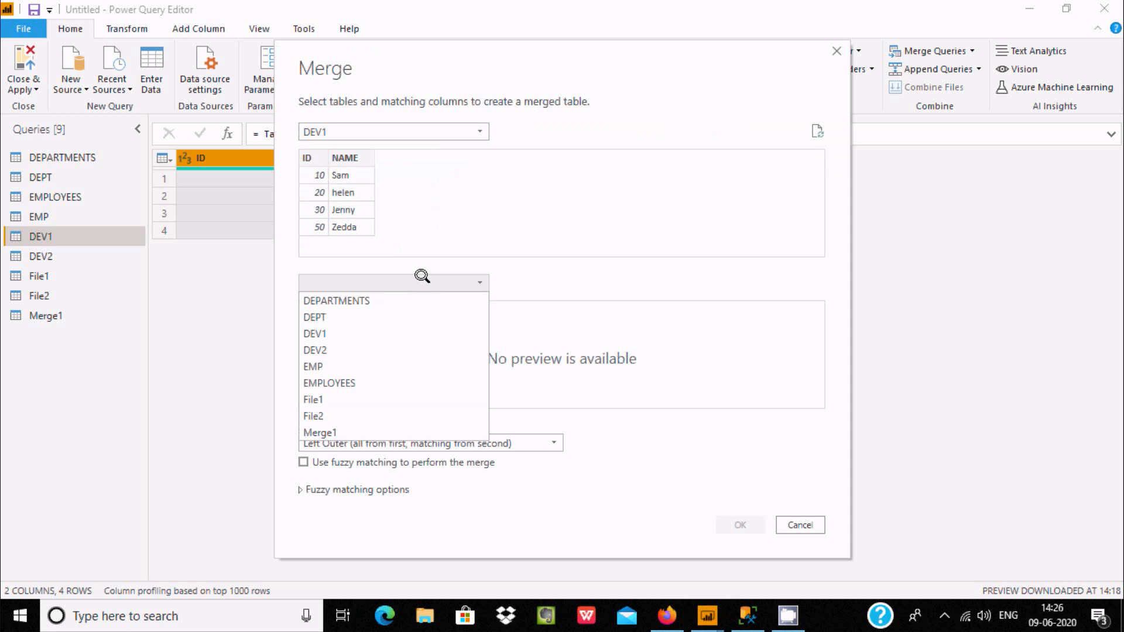
{"action": "left_click", "coordinate": [350, 350]}
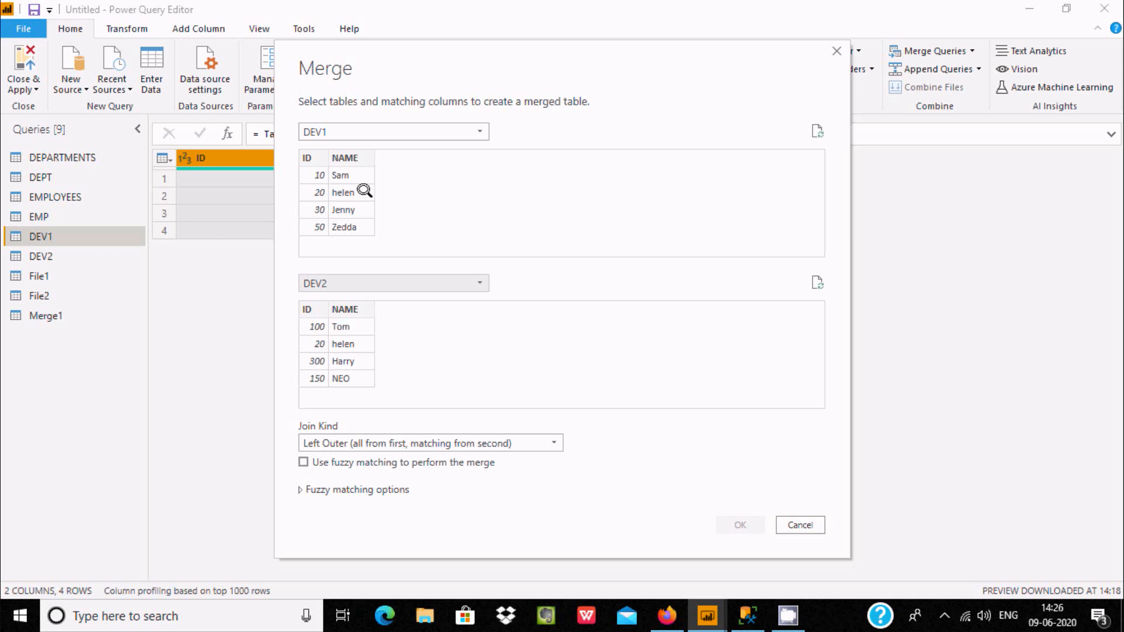
Merge DEV1 and DEV2 on ID with a Left Outer join, and expand the DEV2 column into ID and NAME with the original name as prefix.
{"action": "left_click", "coordinate": [518, 438]}
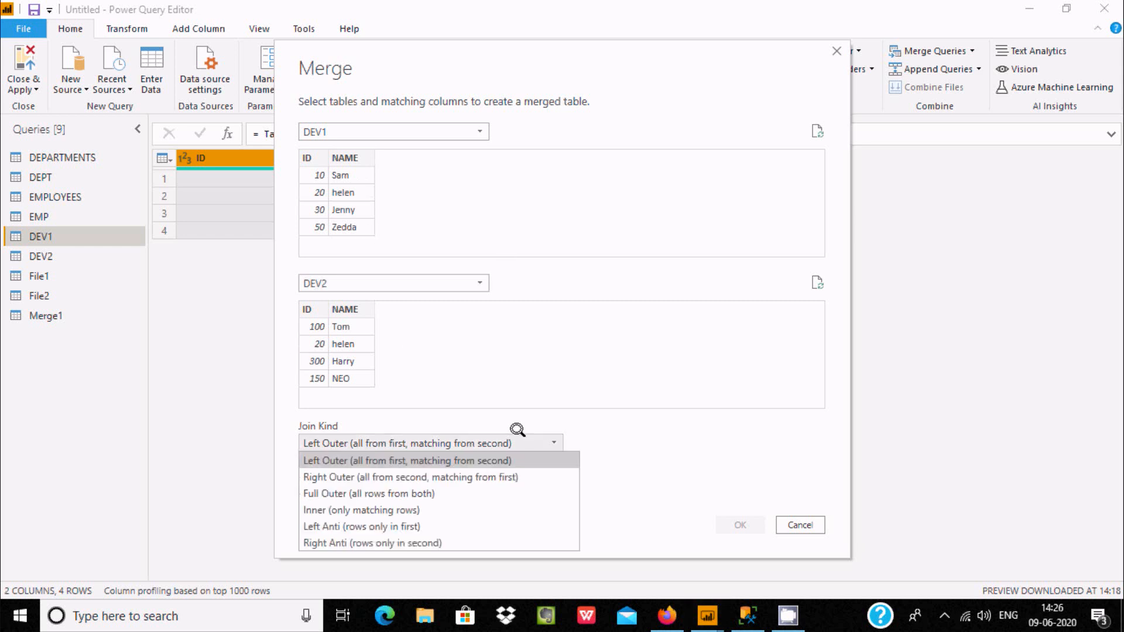
{"action": "left_click", "coordinate": [396, 460]}
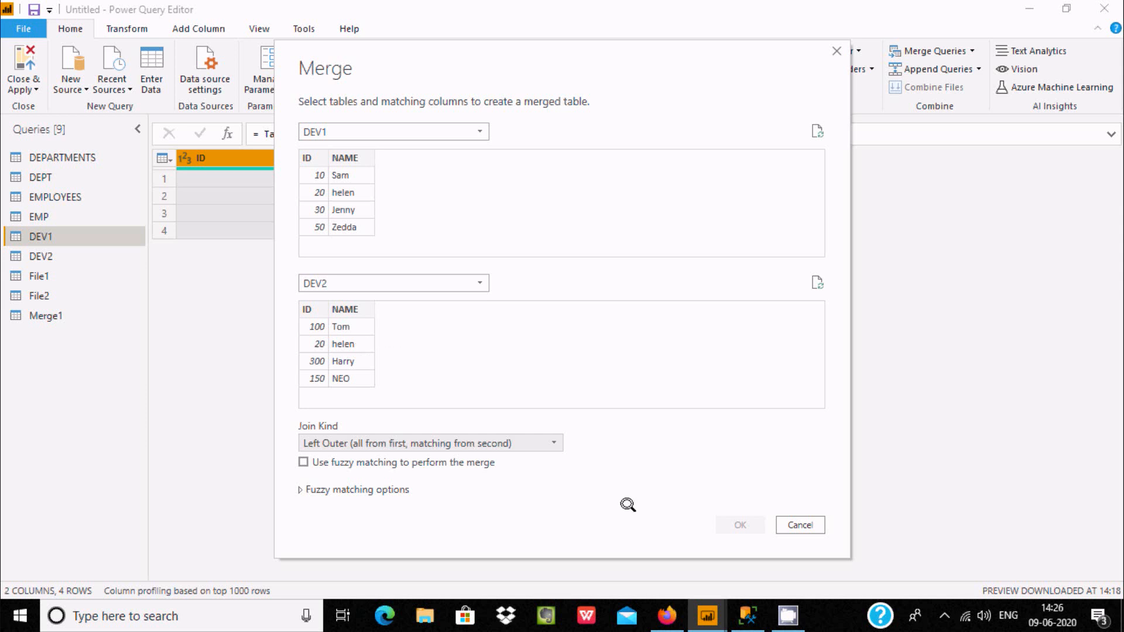
{"action": "left_click", "coordinate": [305, 175]}
{"action": "left_click", "coordinate": [316, 367]}
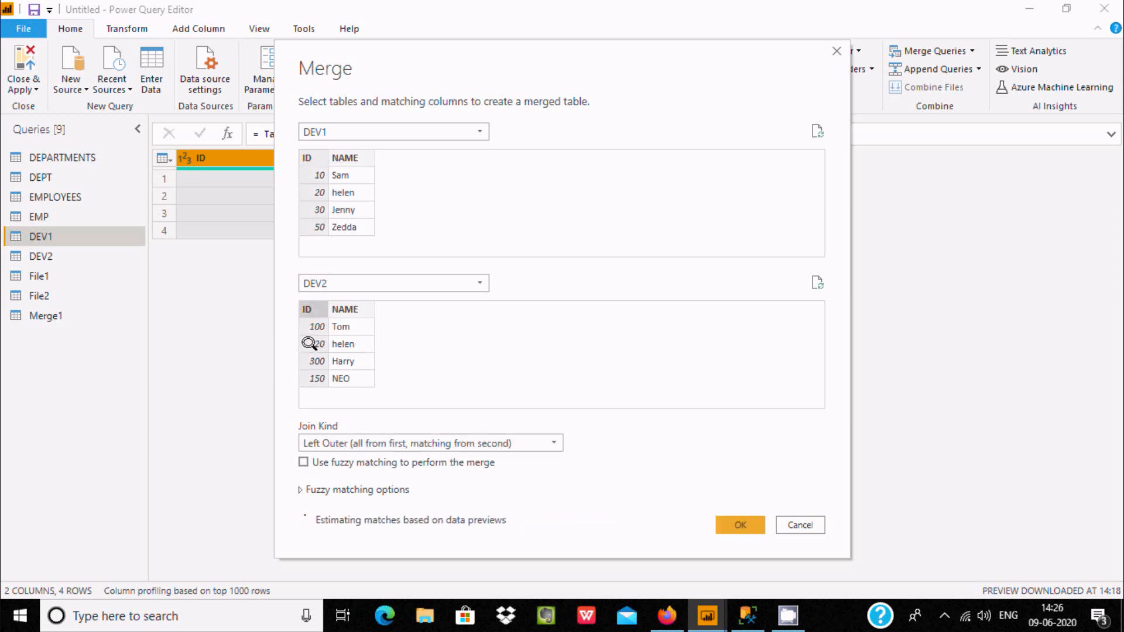
{"action": "left_click", "coordinate": [730, 522]}
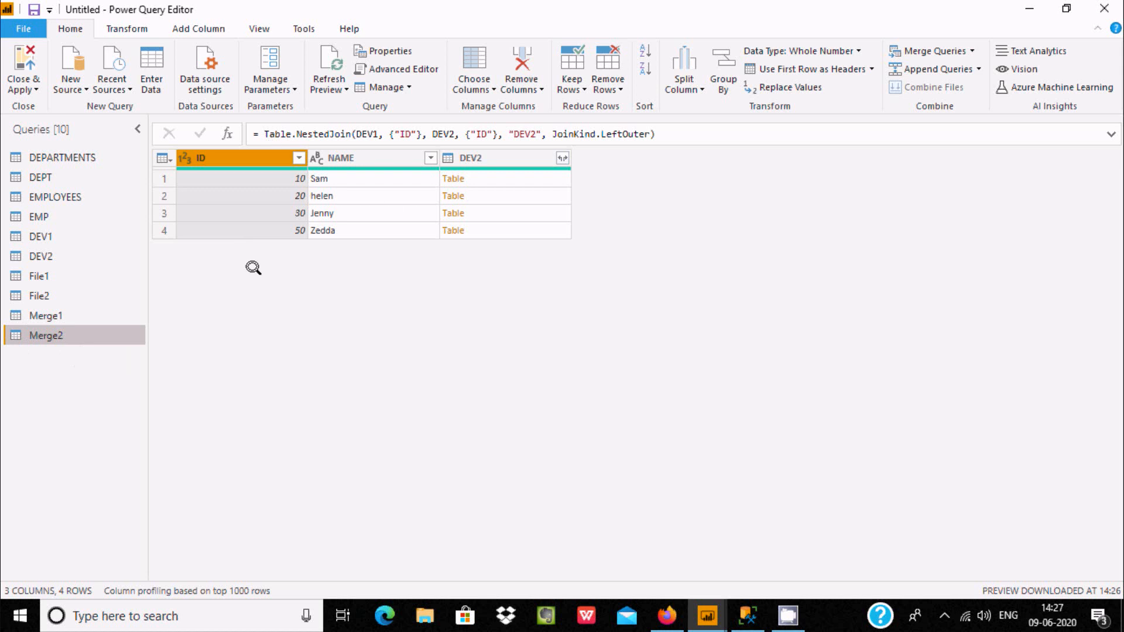
{"action": "left_click", "coordinate": [562, 158]}
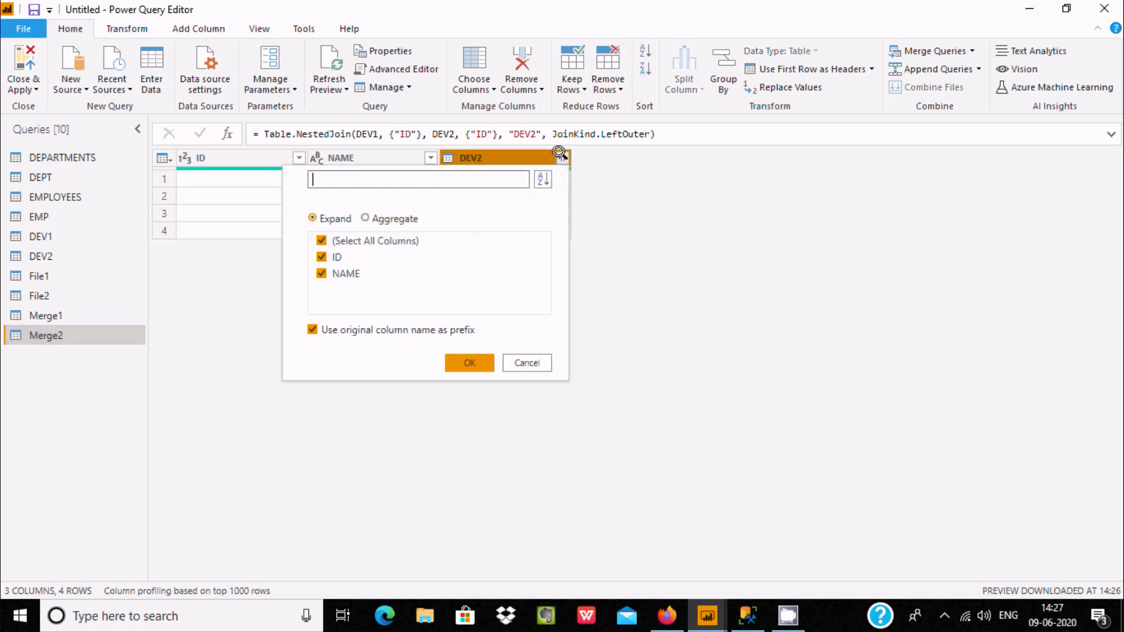
{"action": "left_click", "coordinate": [451, 360]}
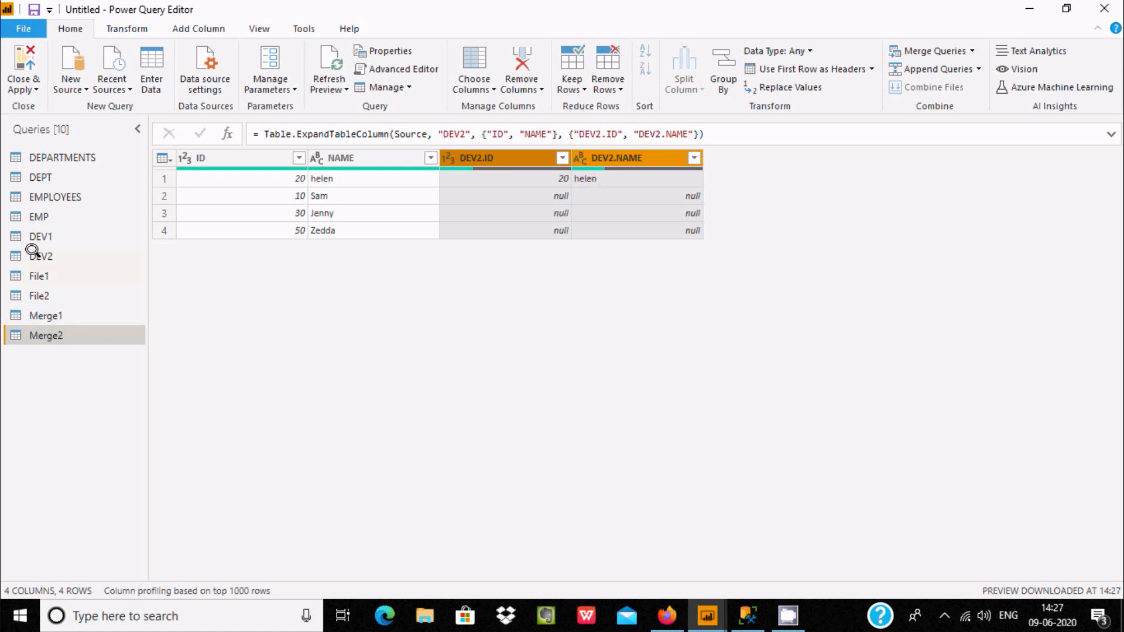
Start another merge of the DEV1 query as a new query, again with DEV2 as the second table.
{"action": "left_click", "coordinate": [39, 235]}
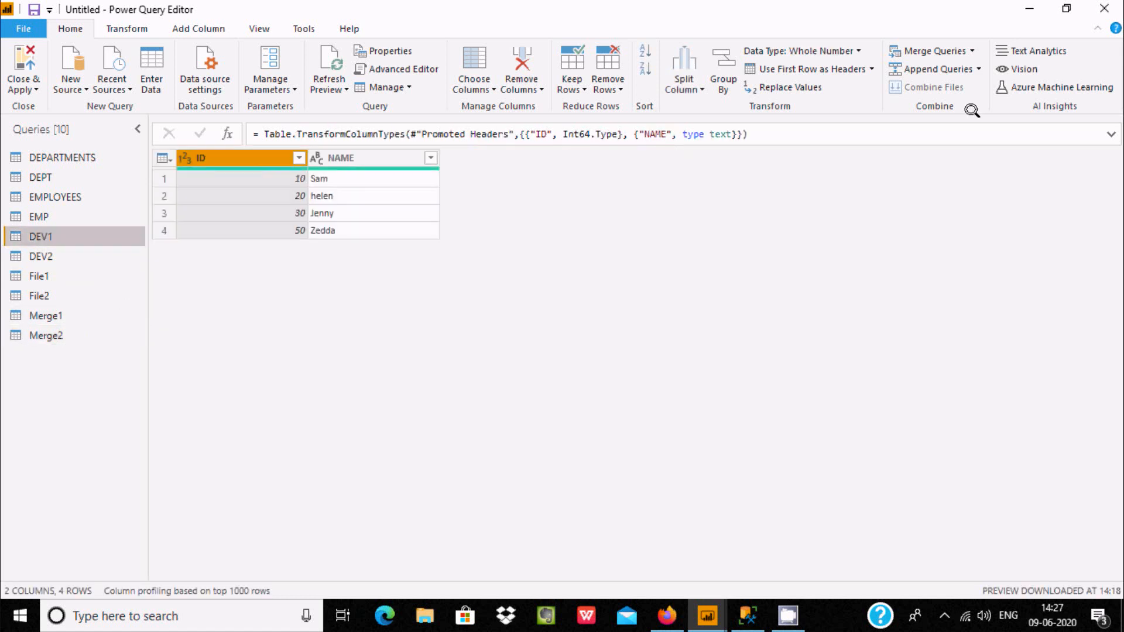
{"action": "left_click", "coordinate": [972, 51]}
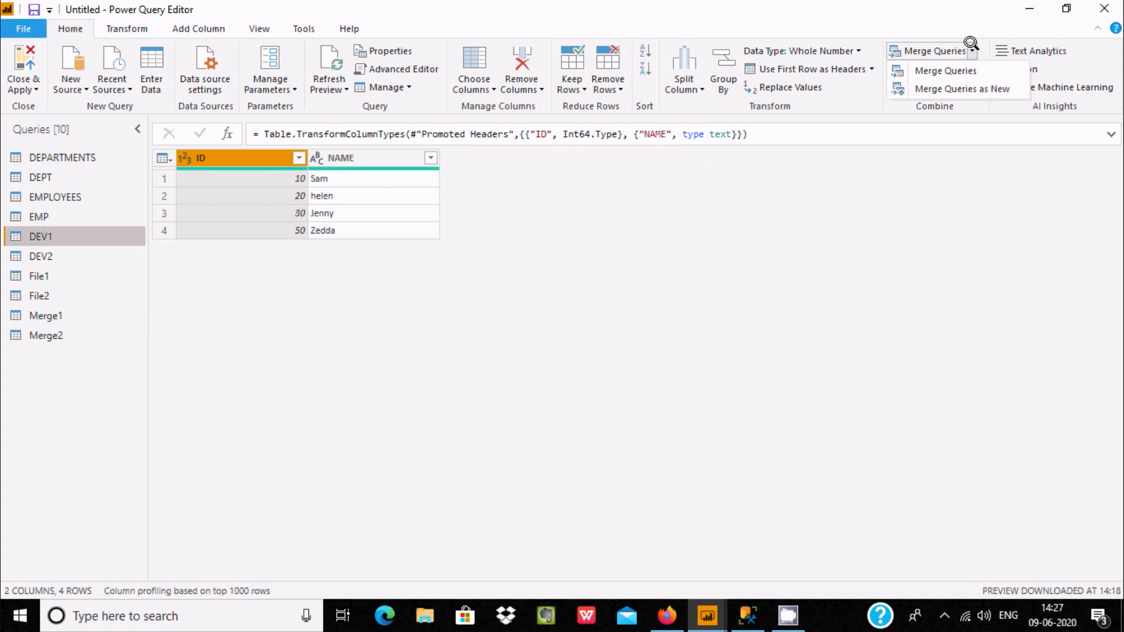
{"action": "left_click", "coordinate": [959, 73]}
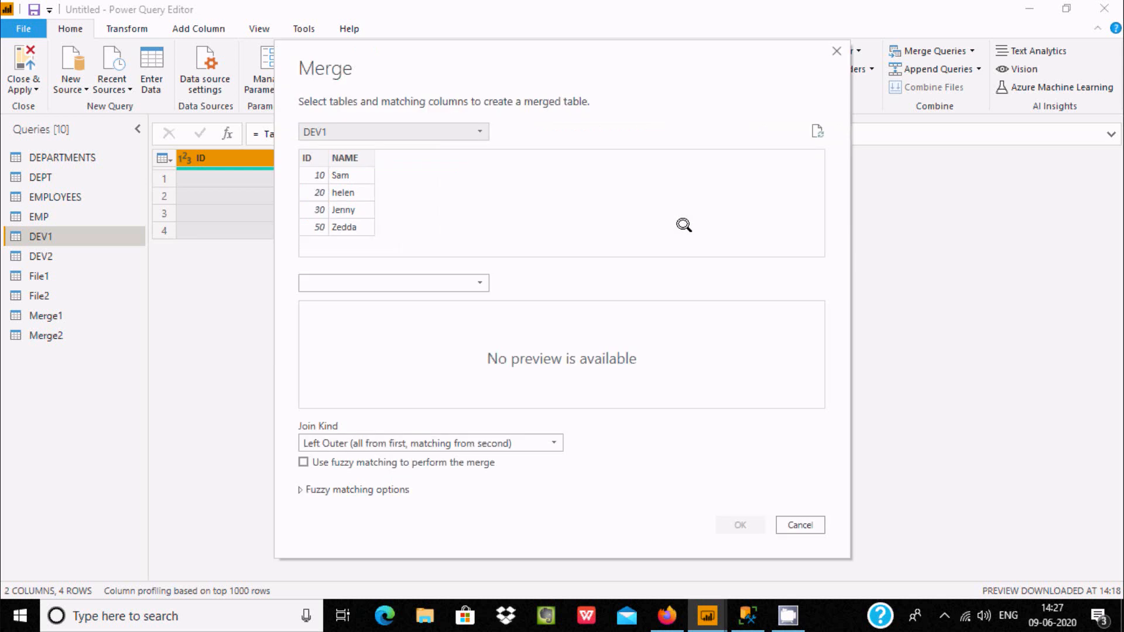
{"action": "left_click", "coordinate": [431, 283]}
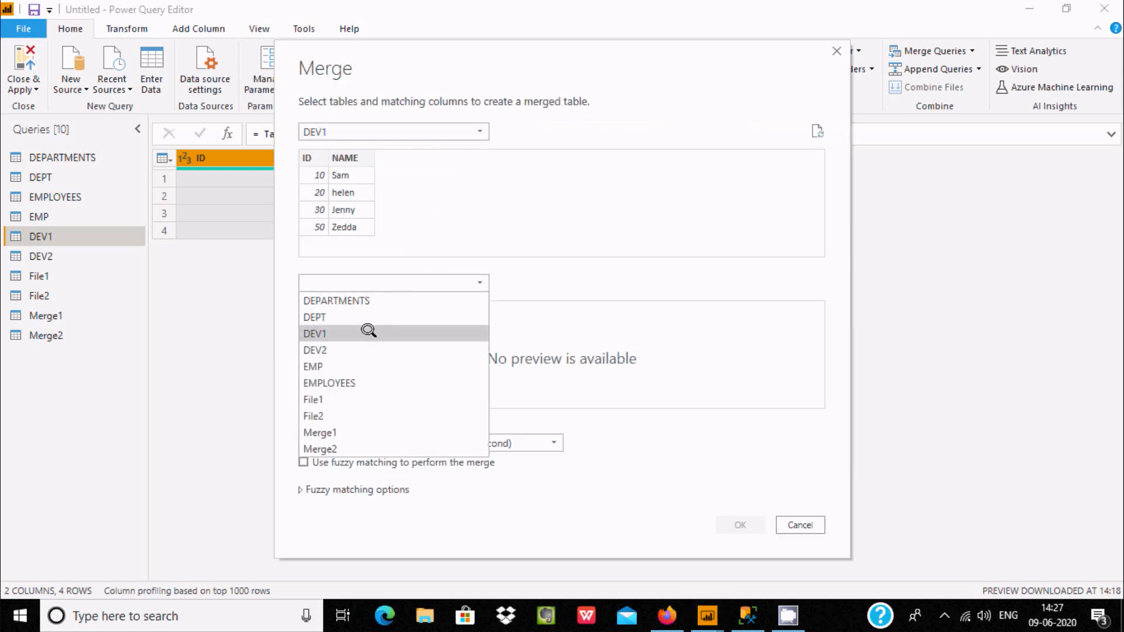
{"action": "left_click", "coordinate": [369, 350]}
Merge DEV1 and DEV2 on ID with a Right Outer join, and expand the DEV2 column into ID and NAME with the original name as prefix.
{"action": "left_click", "coordinate": [410, 440]}
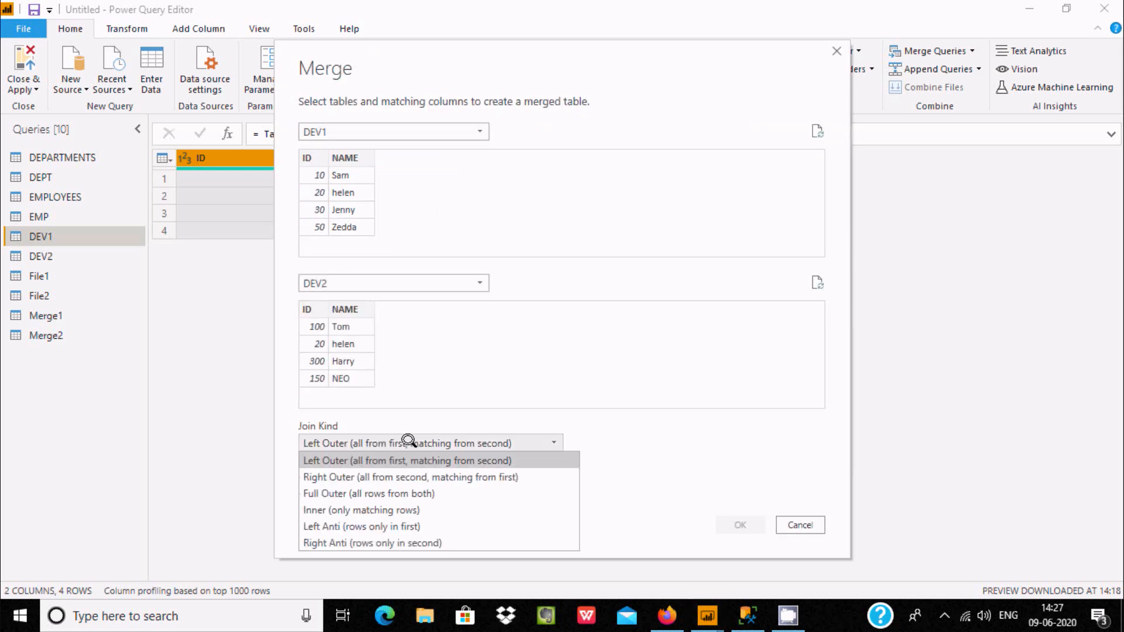
{"action": "left_click", "coordinate": [377, 474]}
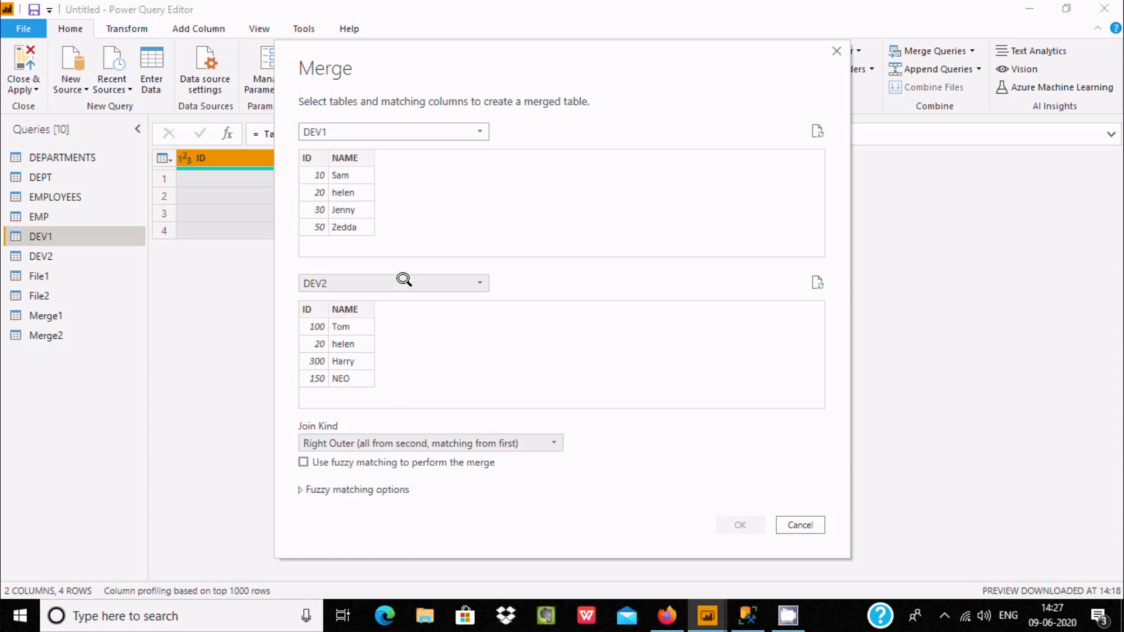
{"action": "left_click", "coordinate": [314, 192]}
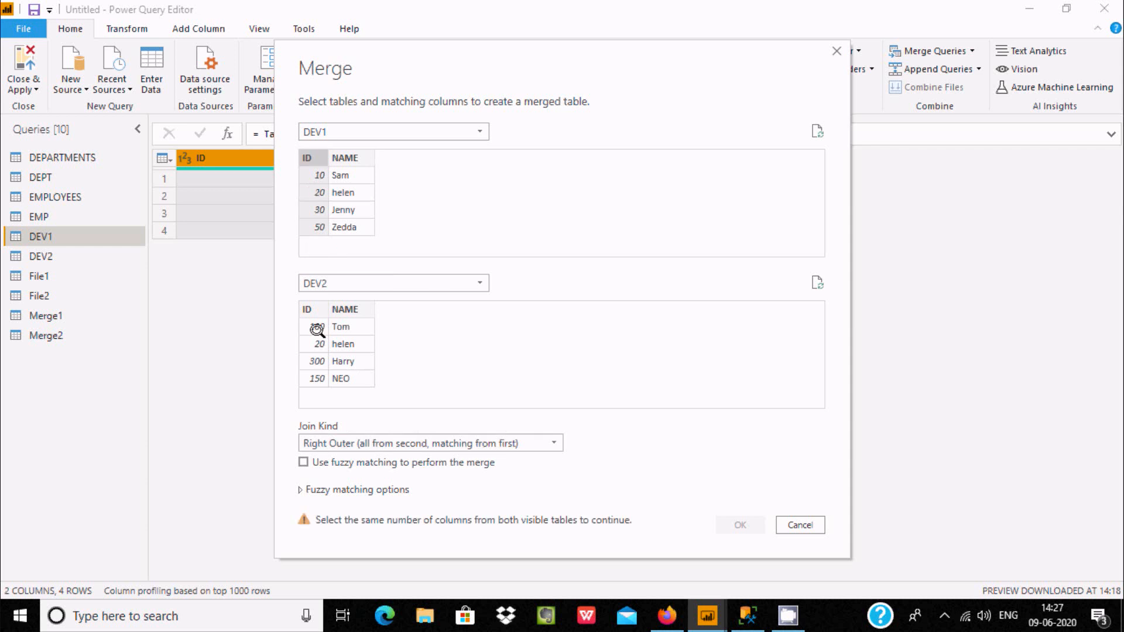
{"action": "left_click", "coordinate": [317, 329]}
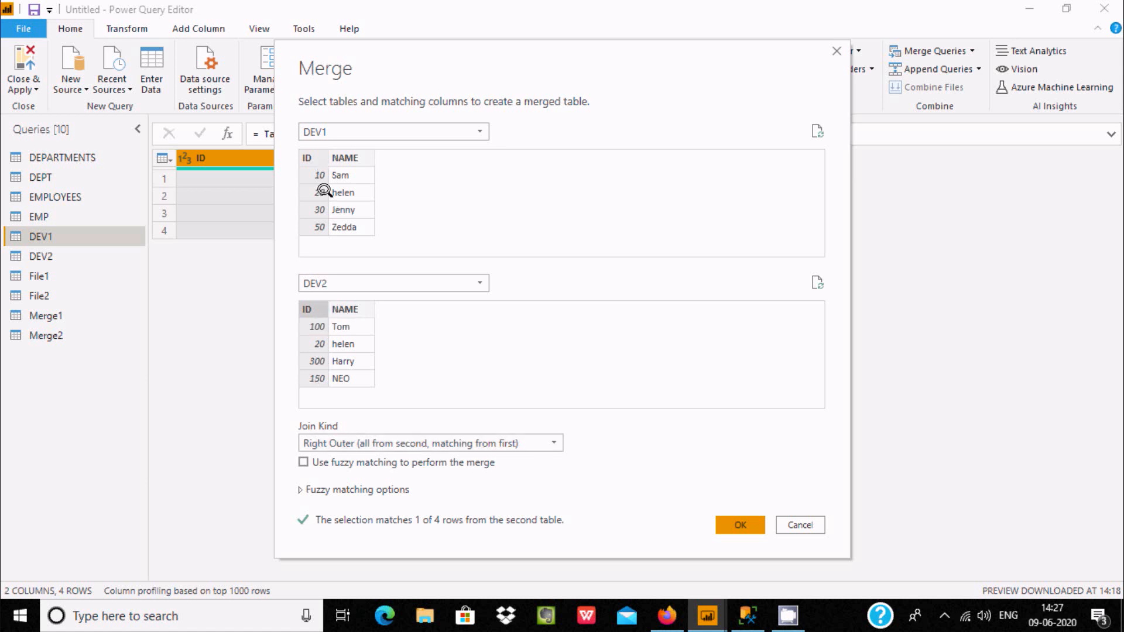
{"action": "left_click", "coordinate": [724, 522]}
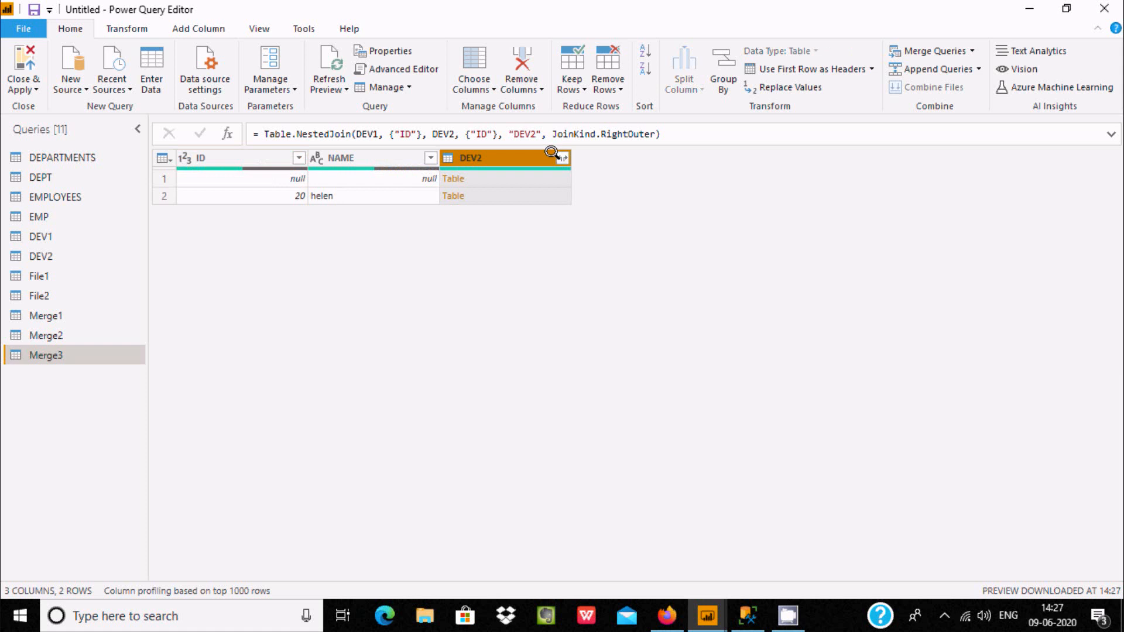
{"action": "left_click", "coordinate": [561, 158]}
{"action": "left_click", "coordinate": [464, 363]}
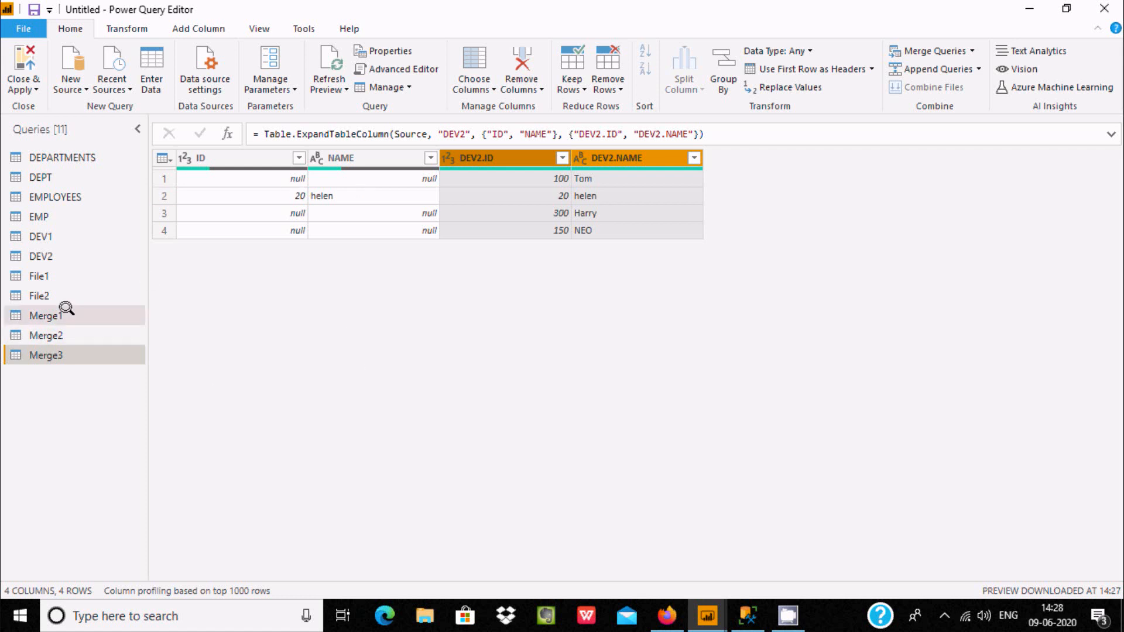
Start merging the File1 query as a new query, with File2 as the second table.
{"action": "left_click", "coordinate": [53, 277]}
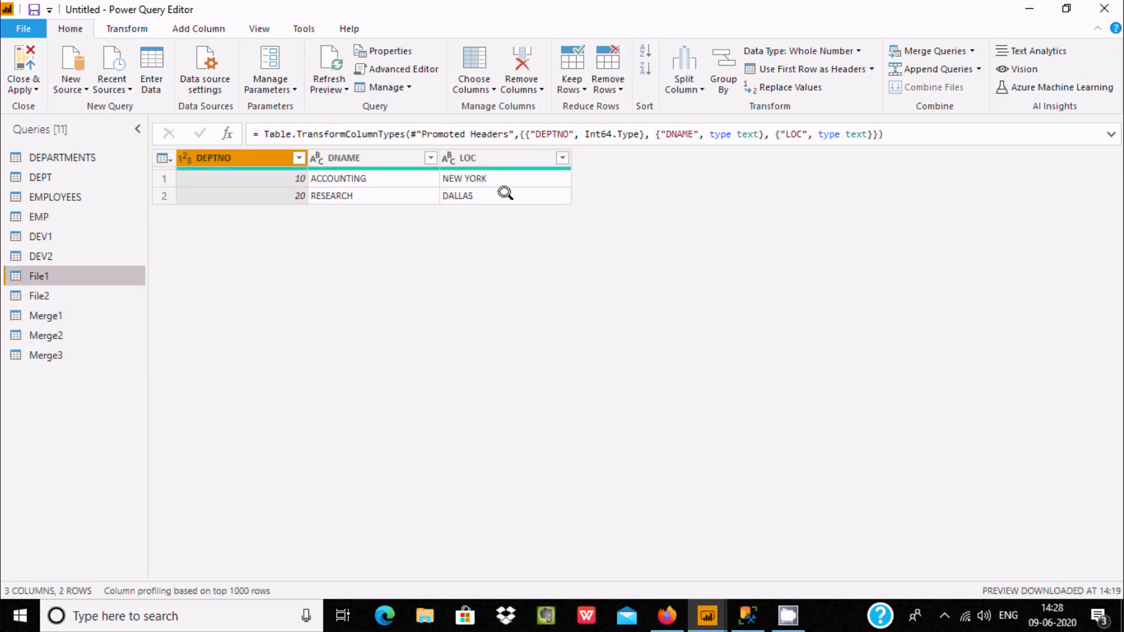
{"action": "left_click", "coordinate": [970, 52]}
{"action": "left_click", "coordinate": [963, 71]}
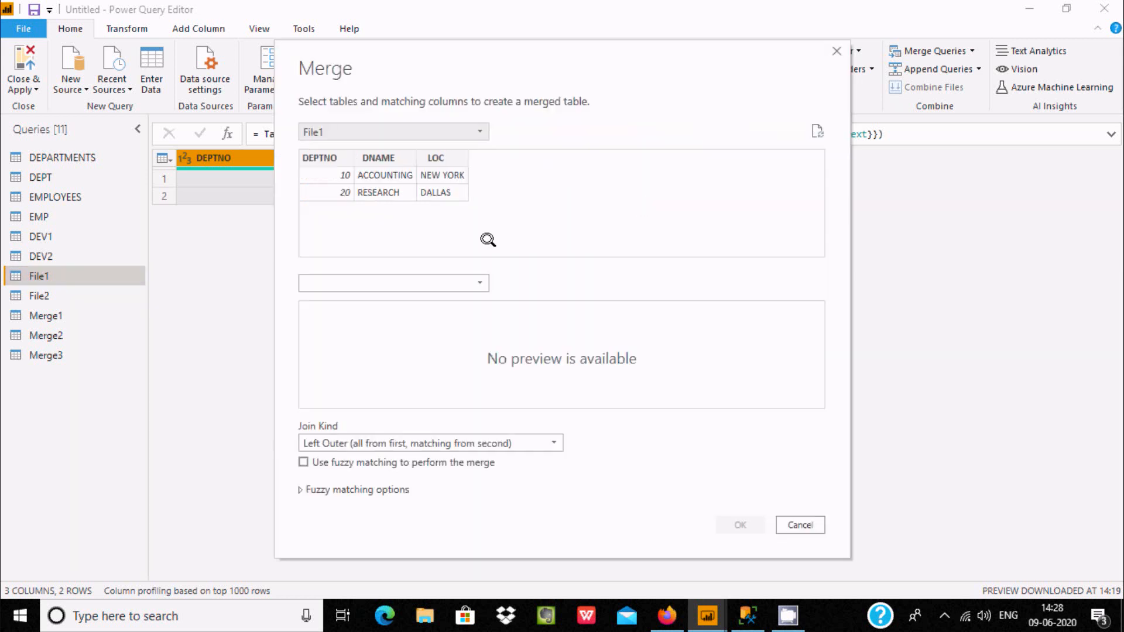
{"action": "left_click", "coordinate": [431, 284]}
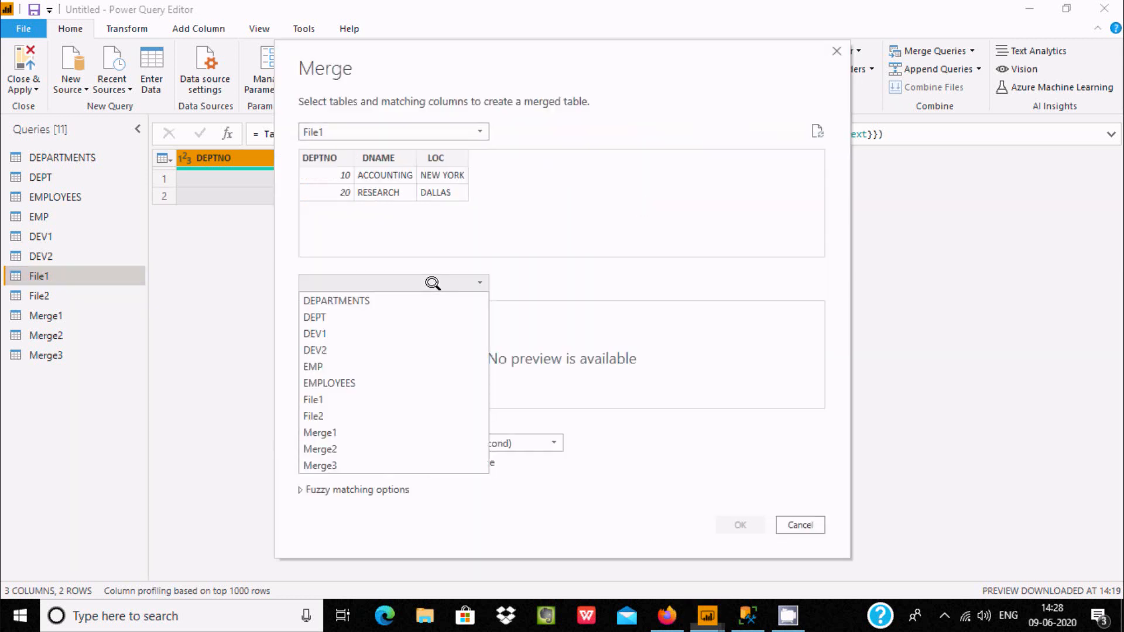
{"action": "left_click", "coordinate": [344, 415]}
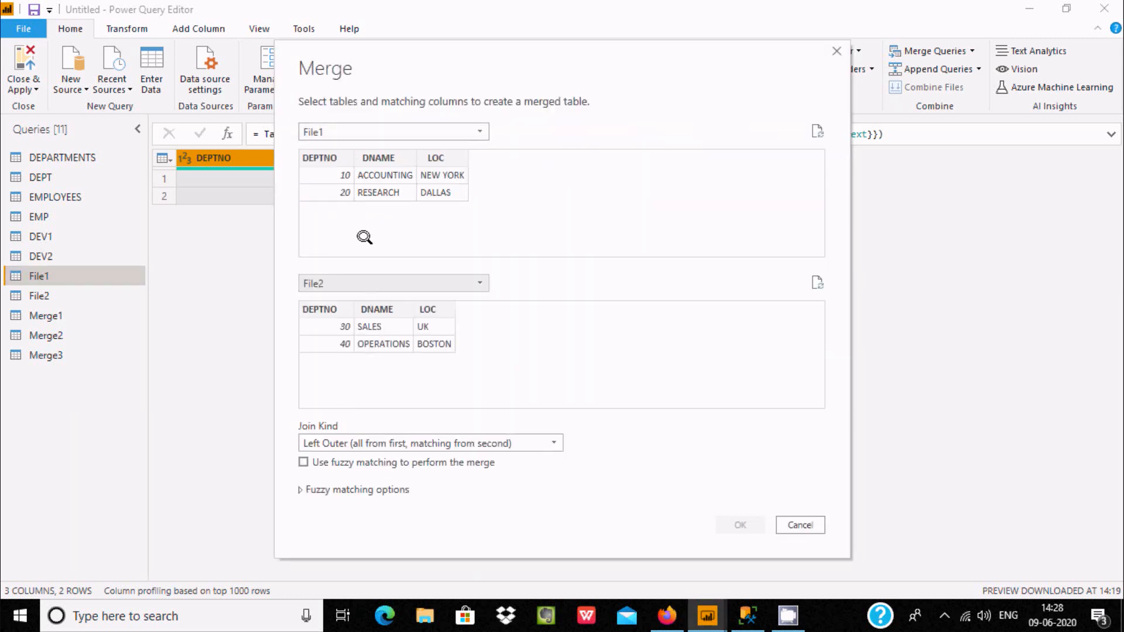
Merge File1 and File2 on DEPTNO with a Full Outer join, and expand File2 into DEPTNO, DNAME and LOC with the original name as prefix.
{"action": "left_click", "coordinate": [446, 440]}
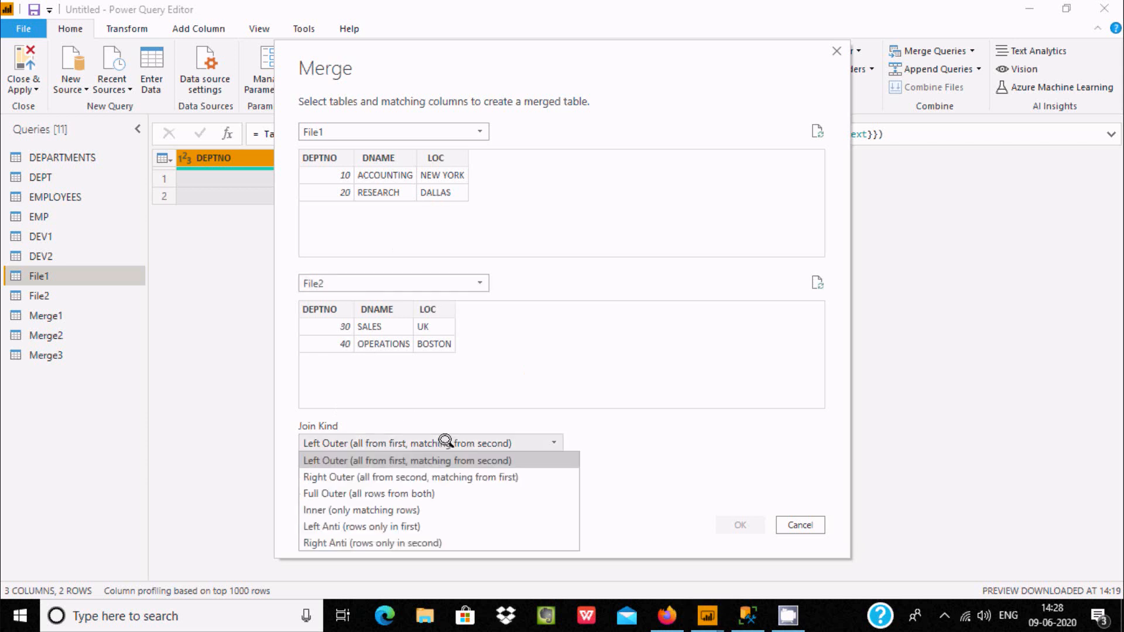
{"action": "left_click", "coordinate": [360, 491]}
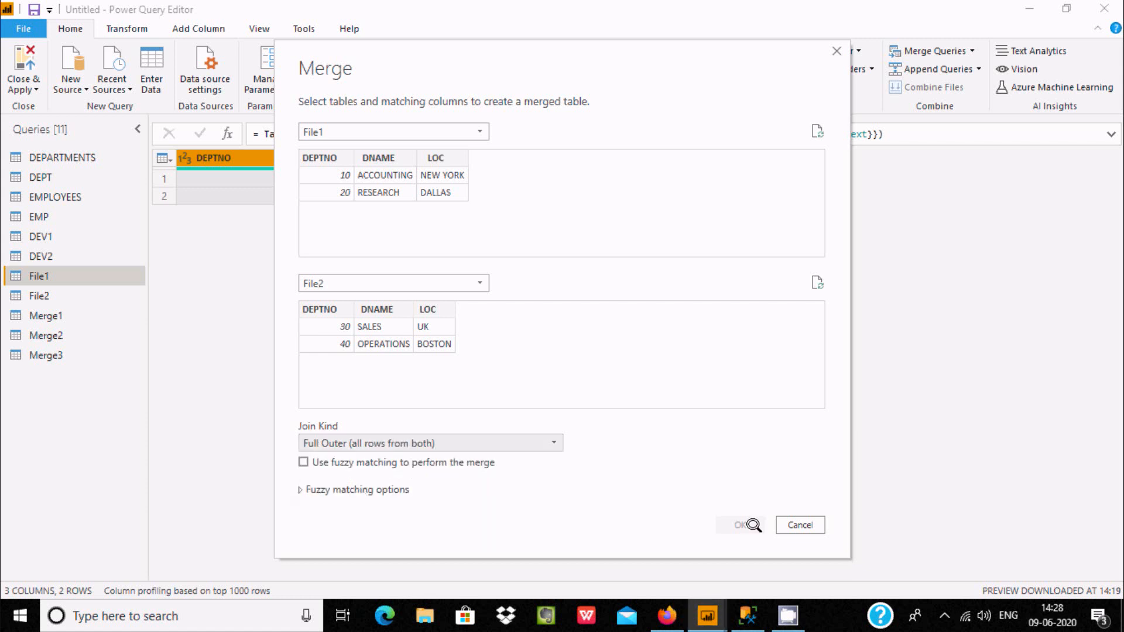
{"action": "left_click", "coordinate": [326, 191]}
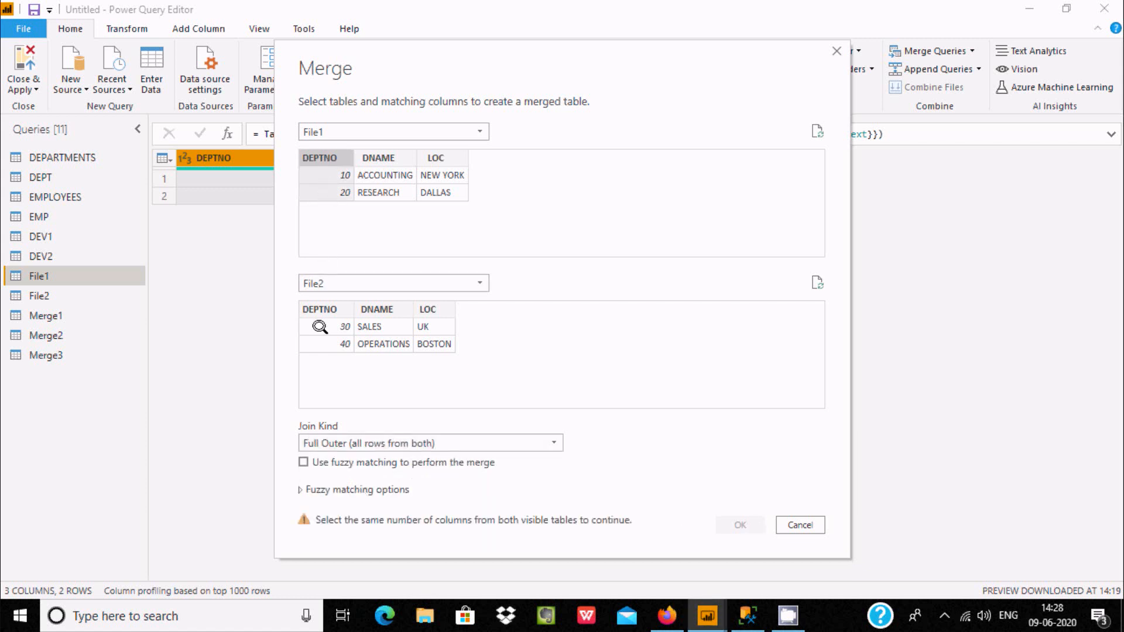
{"action": "left_click", "coordinate": [318, 337]}
{"action": "left_click", "coordinate": [718, 524]}
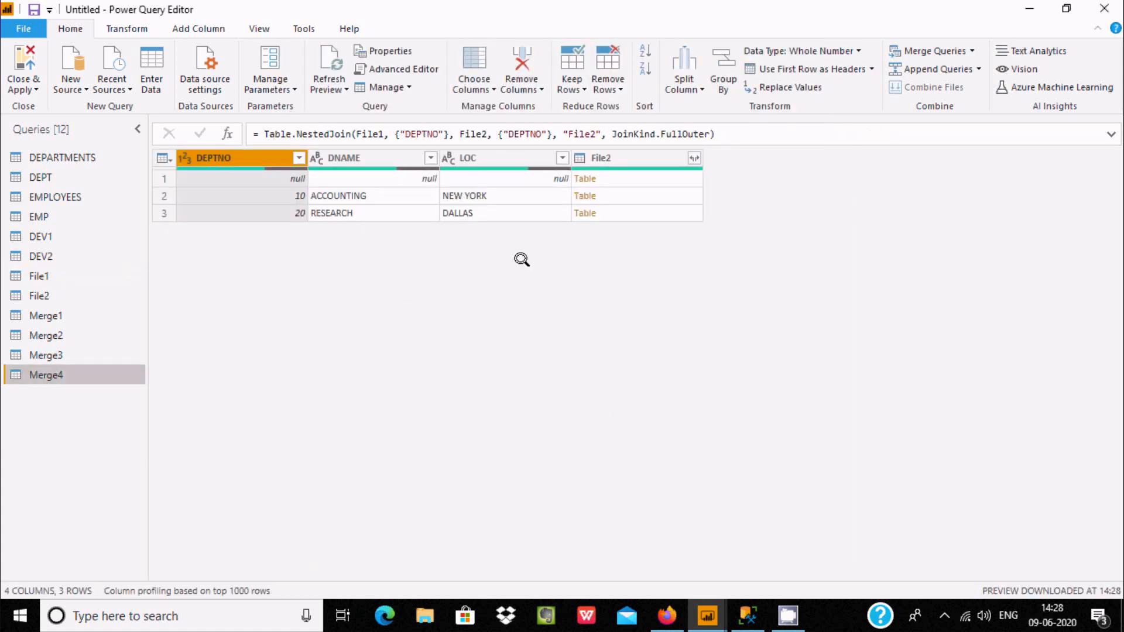
{"action": "left_click", "coordinate": [694, 158]}
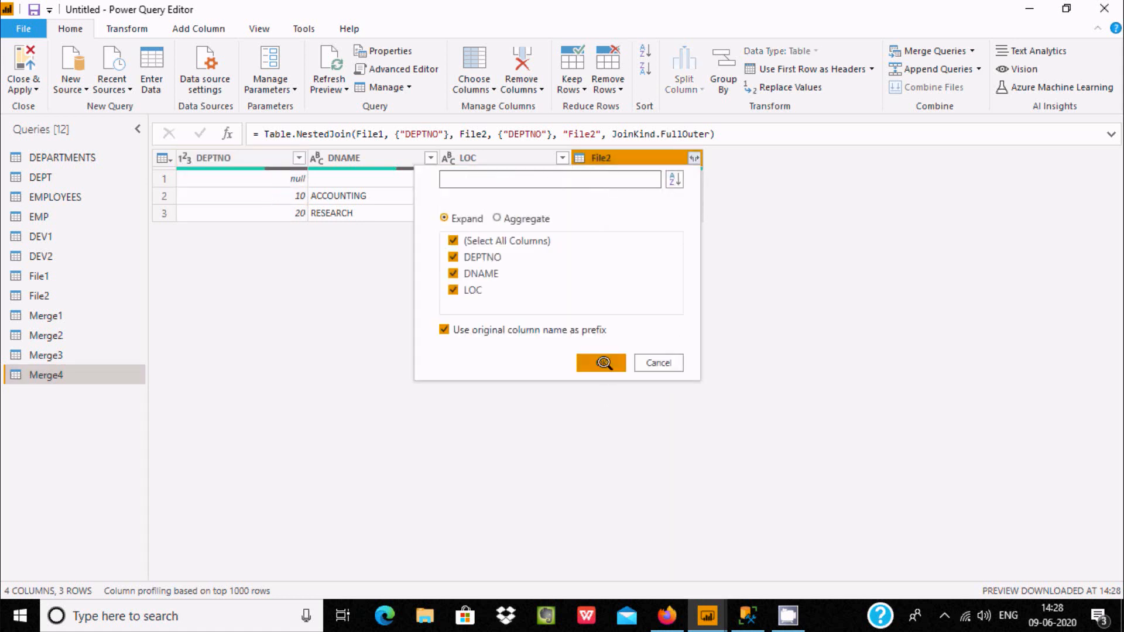
{"action": "left_click", "coordinate": [602, 362]}
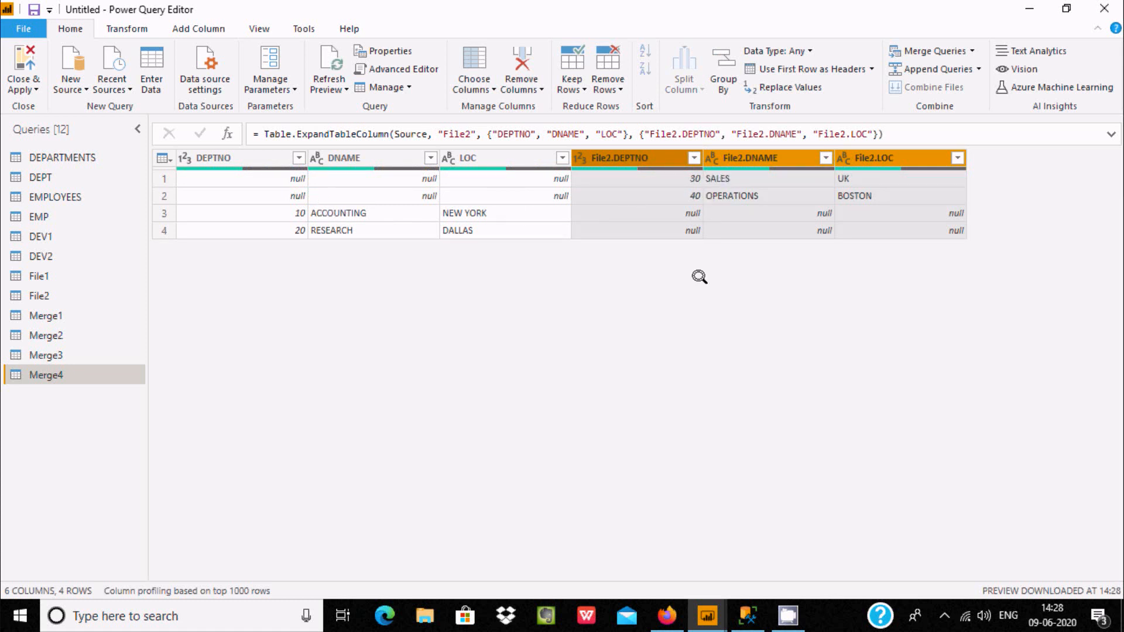
Start another merge of the File1 query as a new query, again with File2 as the second table.
{"action": "left_click", "coordinate": [43, 272]}
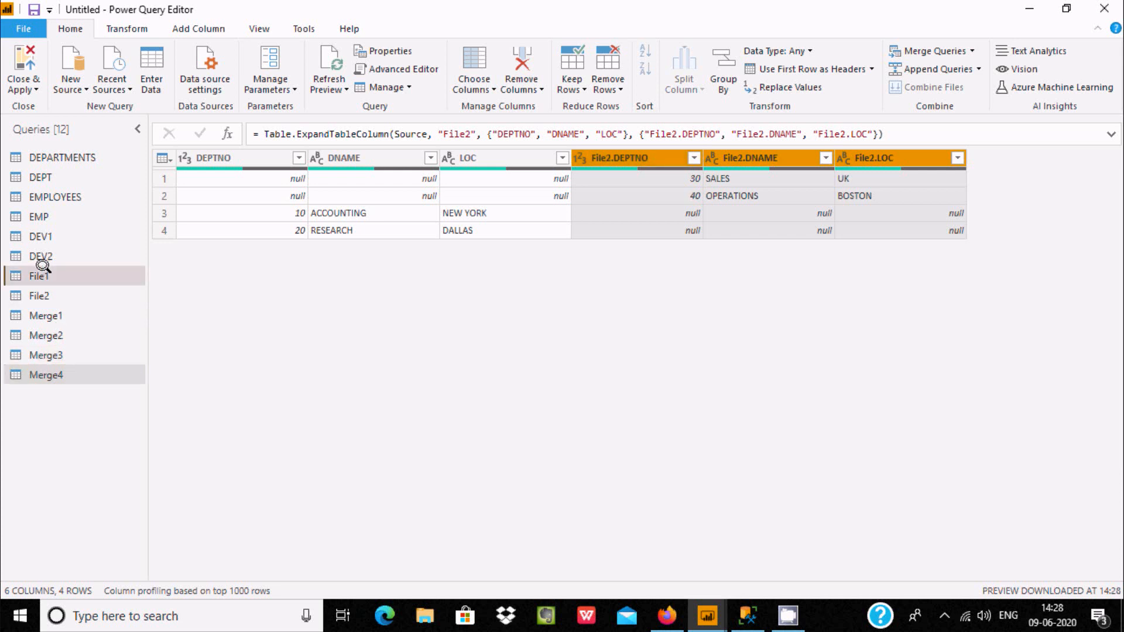
{"action": "left_click", "coordinate": [970, 51]}
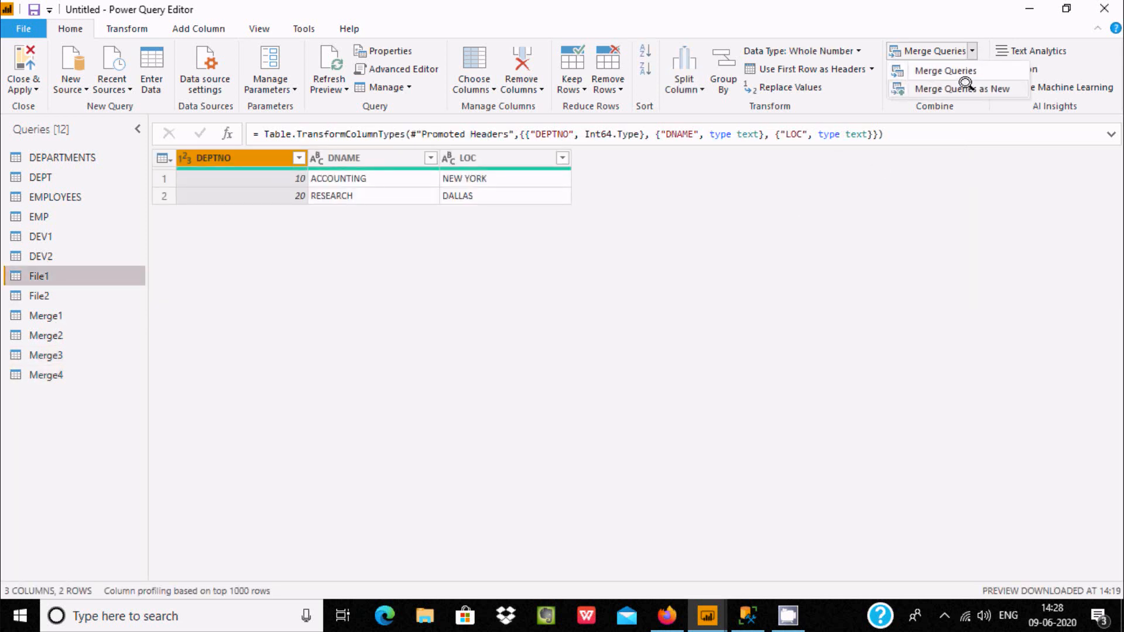
{"action": "left_click", "coordinate": [963, 71]}
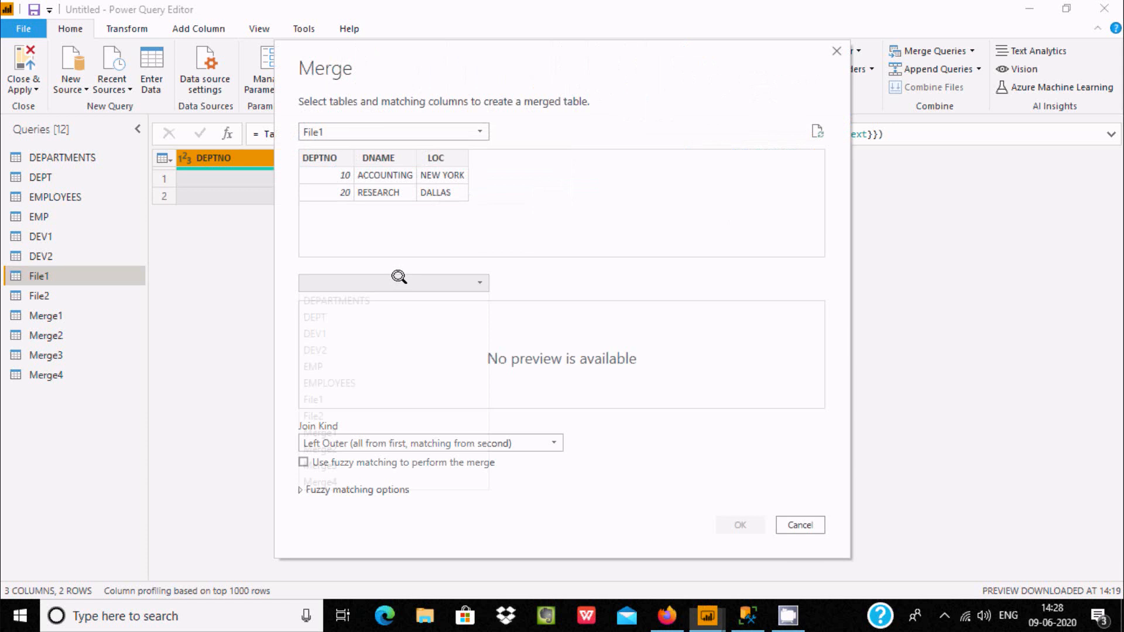
{"action": "left_click", "coordinate": [395, 282]}
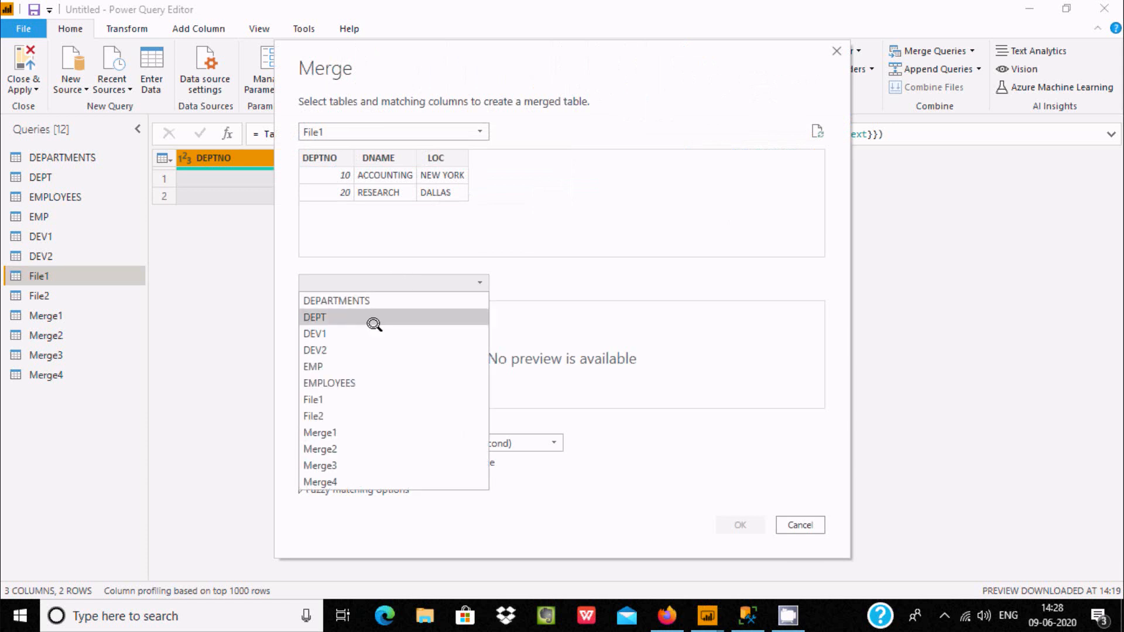
{"action": "left_click", "coordinate": [337, 416]}
Merge File1 and File2 on DEPTNO with a Left Anti join, and expand File2 into DEPTNO, DNAME and LOC with the original name as prefix.
{"action": "left_click", "coordinate": [396, 443]}
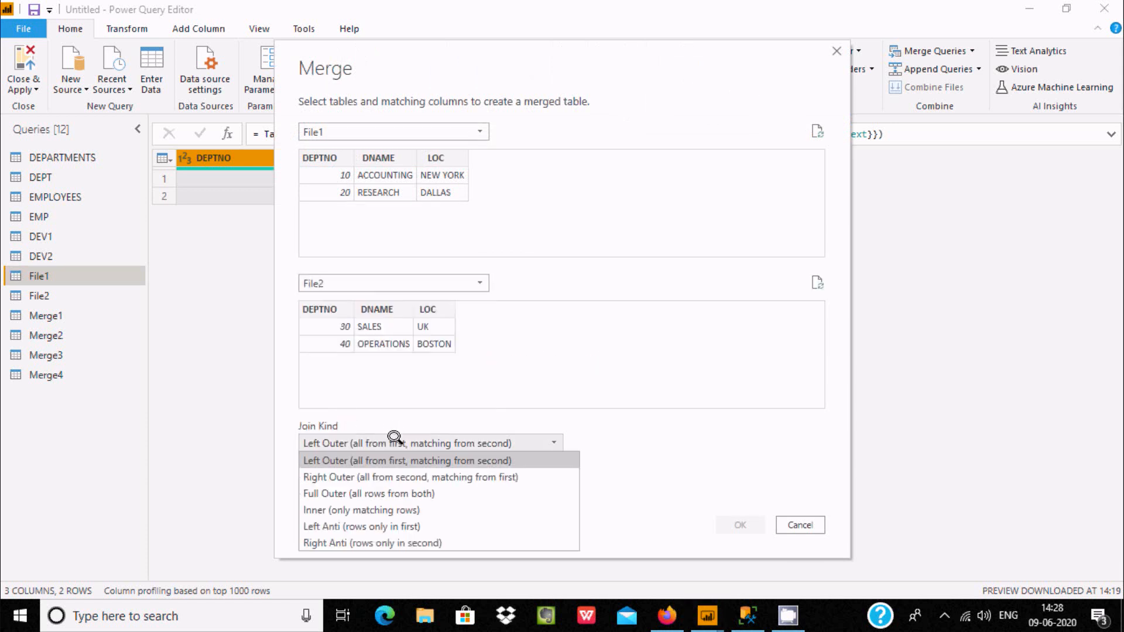
{"action": "left_click", "coordinate": [381, 526]}
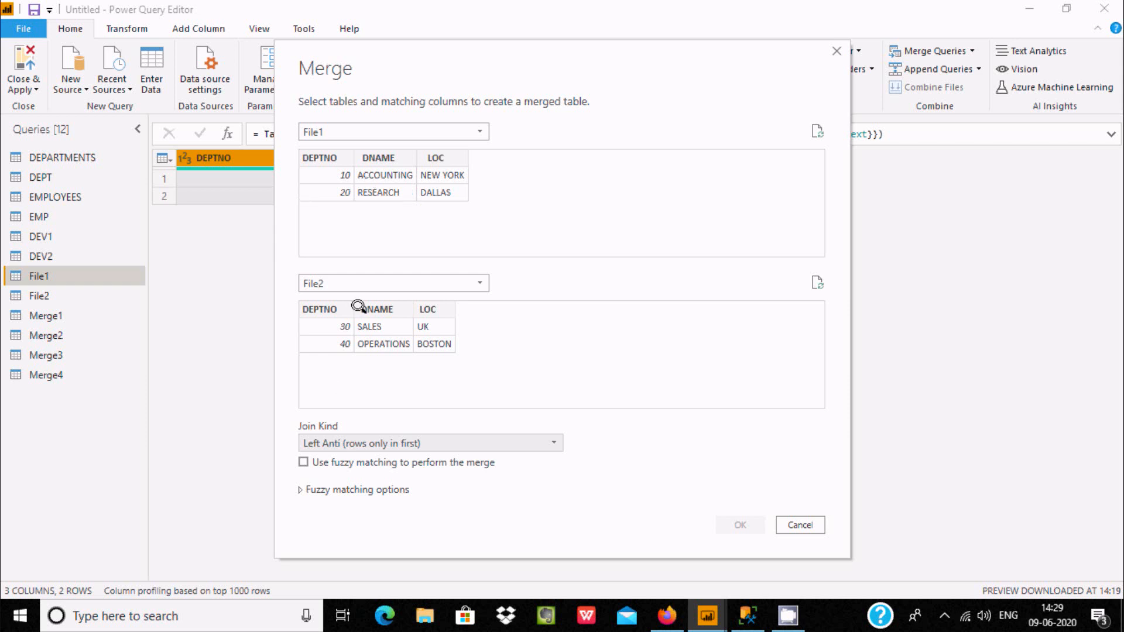
{"action": "left_click", "coordinate": [320, 179]}
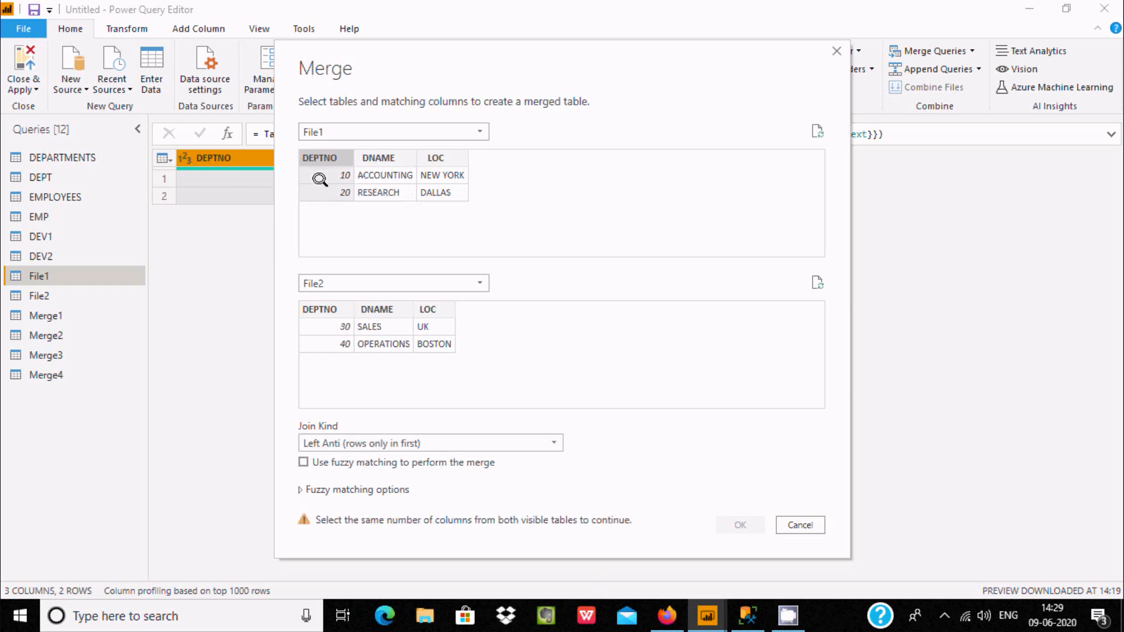
{"action": "left_click", "coordinate": [332, 316]}
{"action": "left_click", "coordinate": [741, 525]}
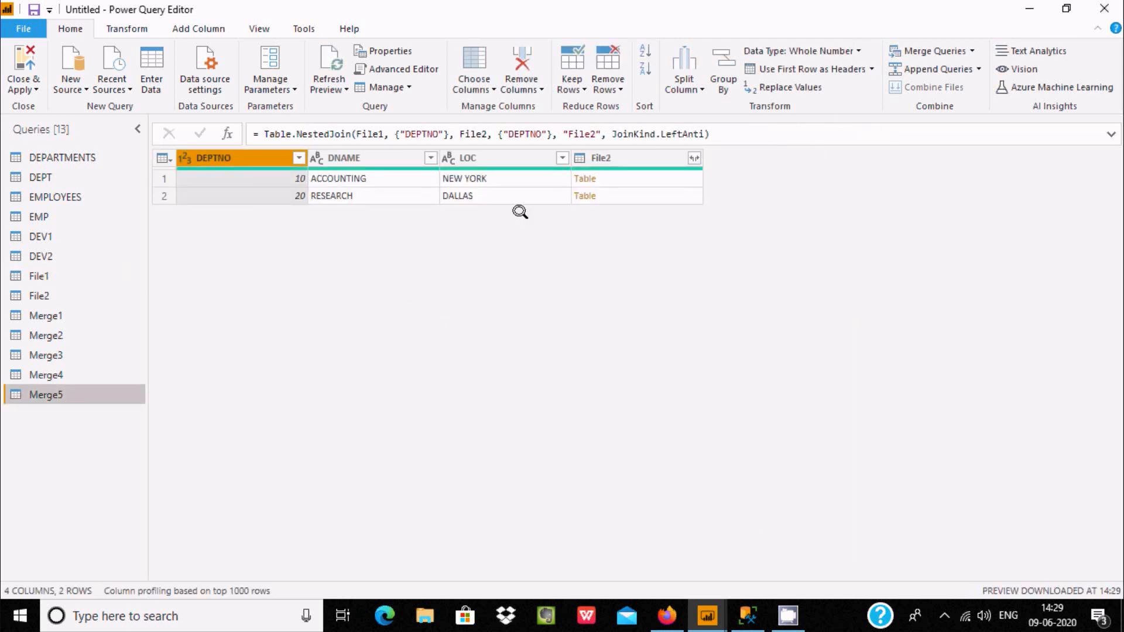
{"action": "left_click", "coordinate": [693, 157]}
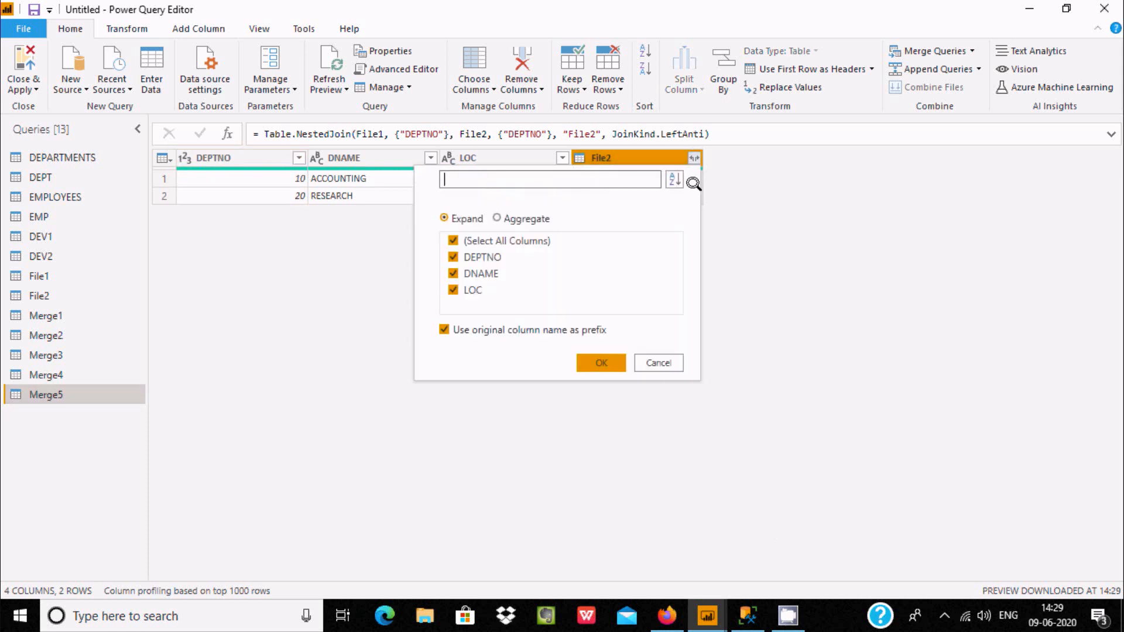
{"action": "left_click", "coordinate": [601, 362]}
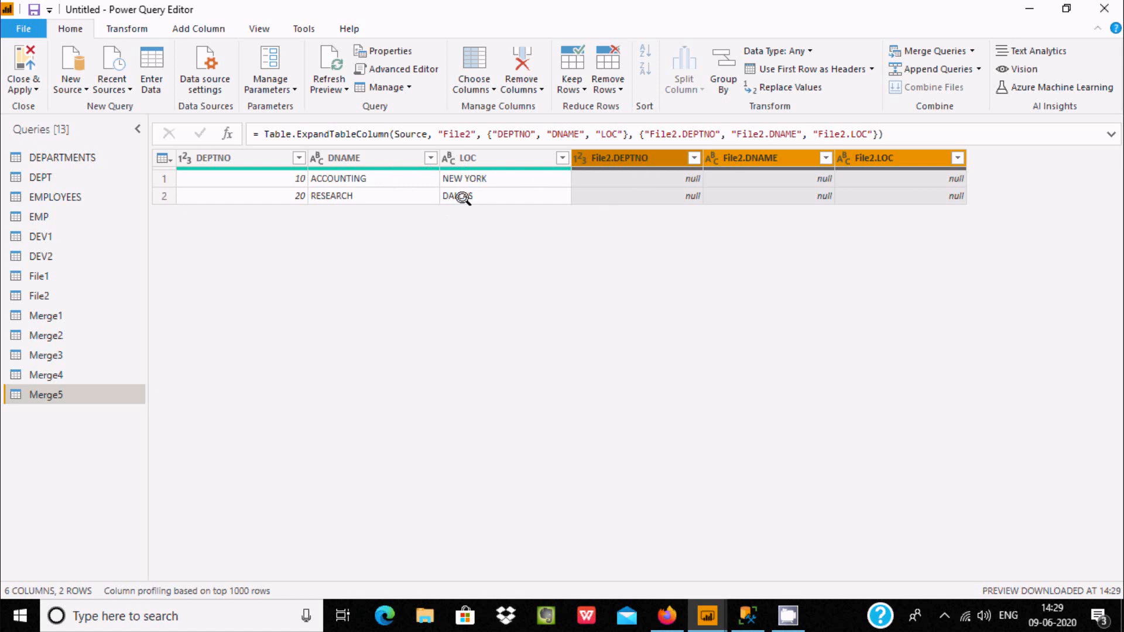
View the File1 and File2 queries to compare their DEPTNO values.
{"action": "left_click", "coordinate": [50, 274]}
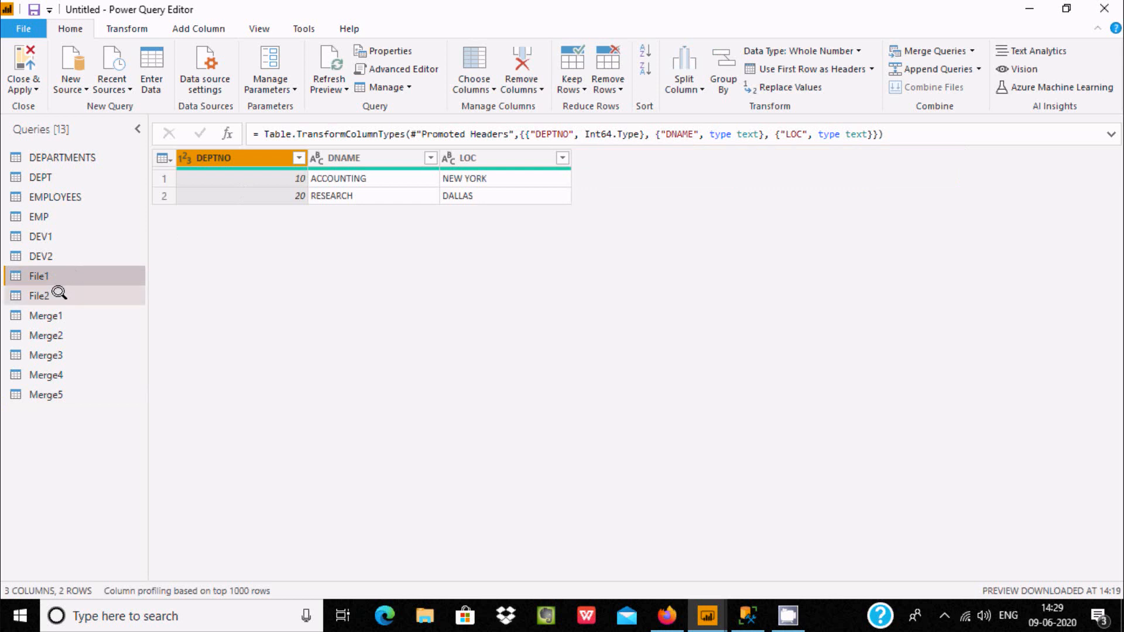
{"action": "double_click", "coordinate": [59, 294]}
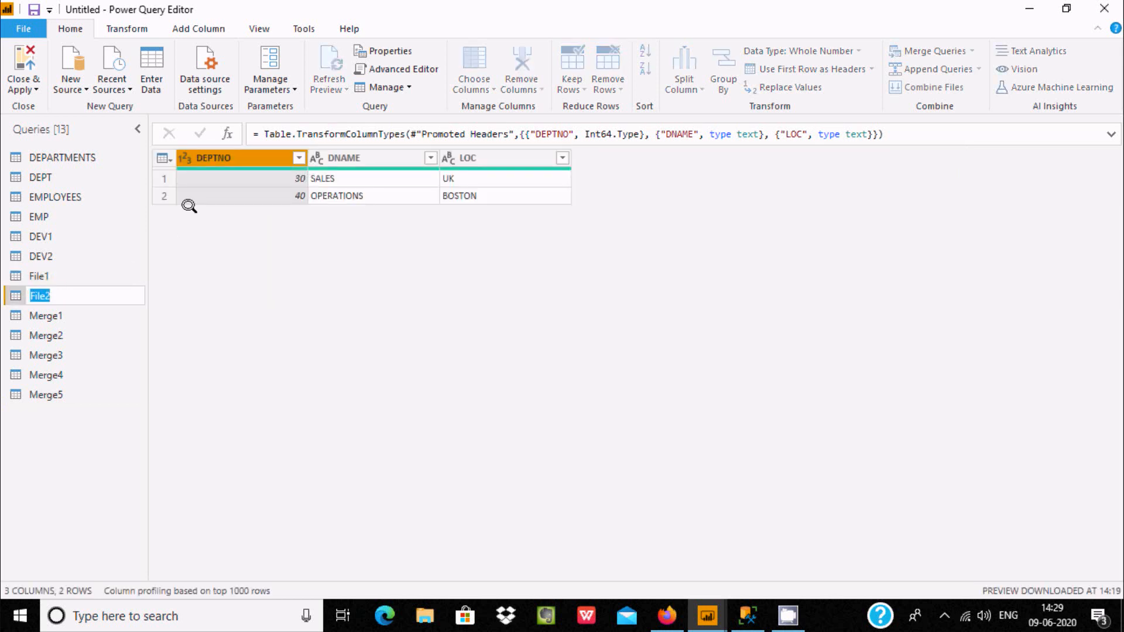
{"action": "double_click", "coordinate": [24, 273]}
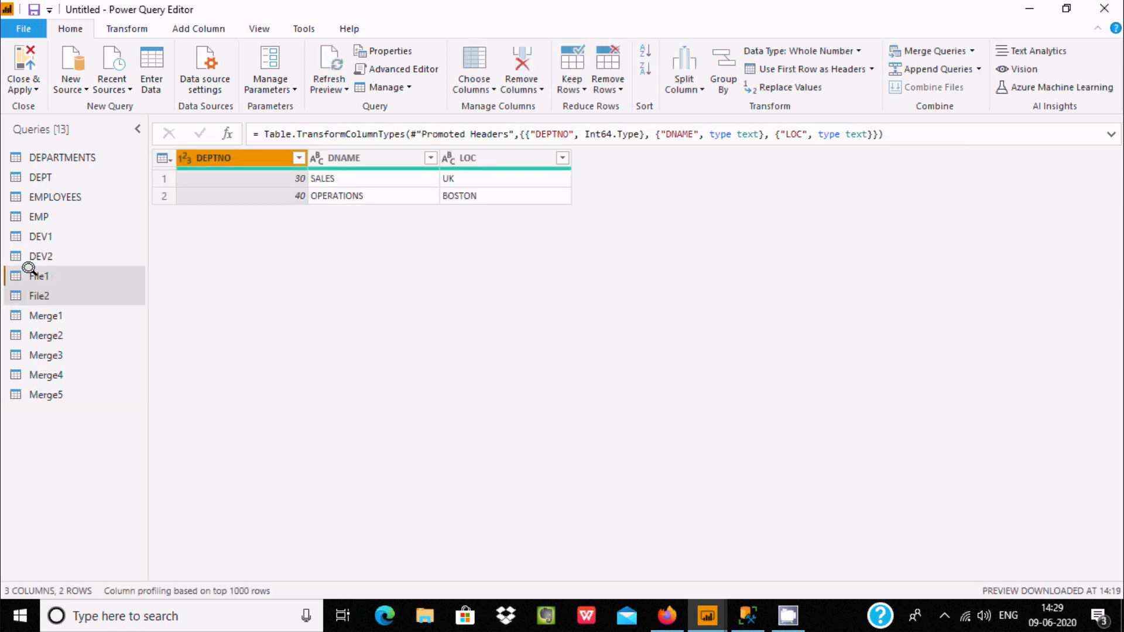
Select the File1 query and start a third merge as a new query with File2 as the second table.
{"action": "left_click", "coordinate": [90, 275]}
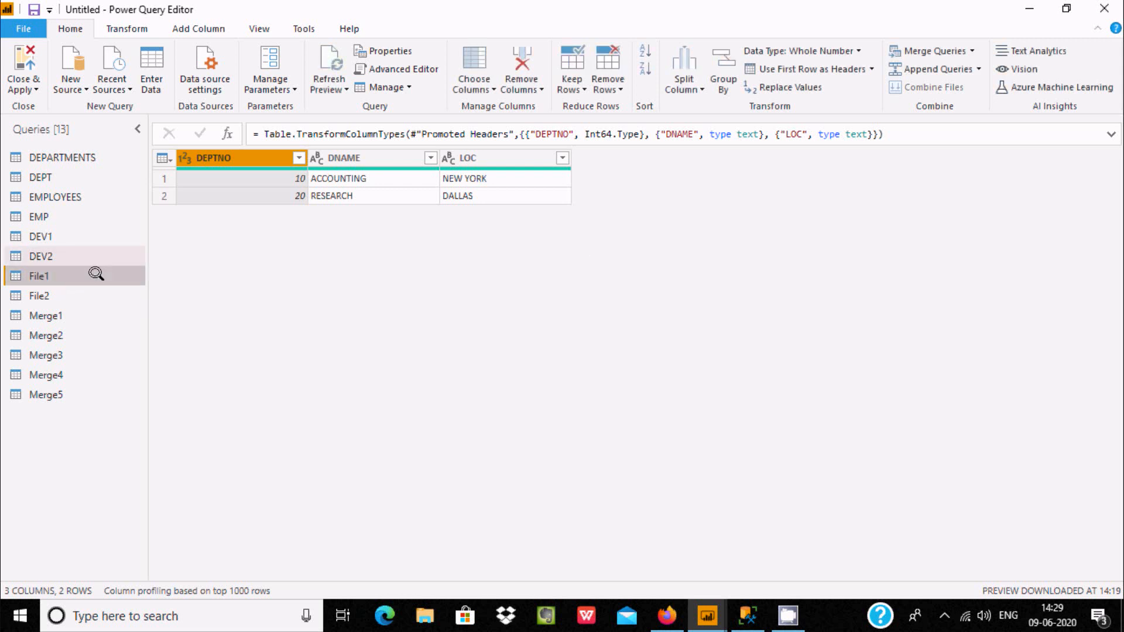
{"action": "left_click", "coordinate": [268, 178]}
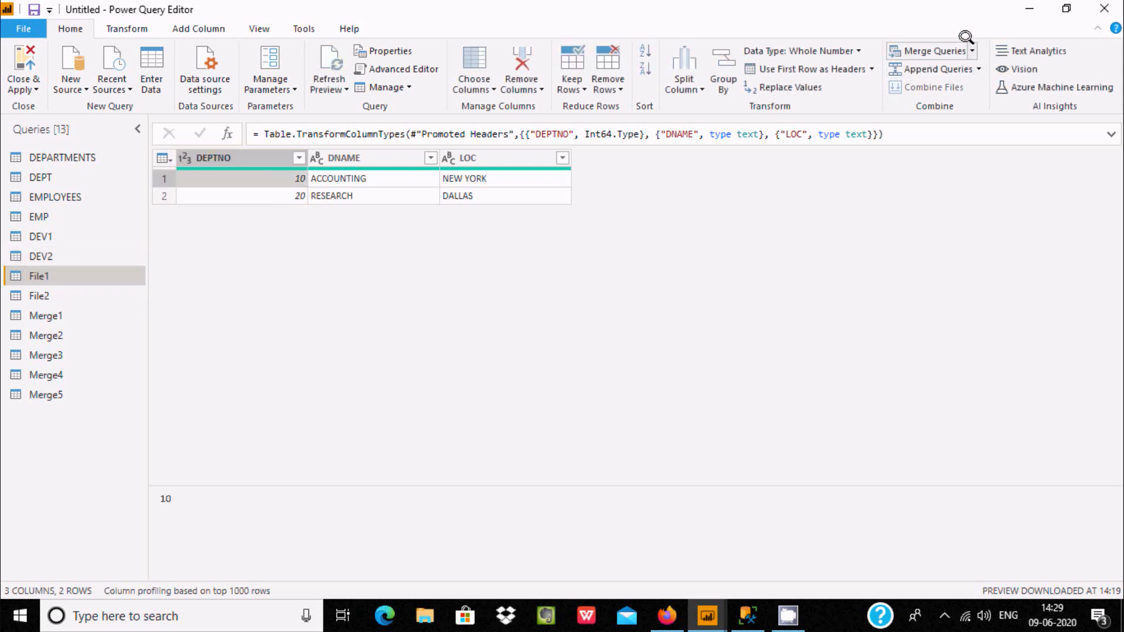
{"action": "left_click", "coordinate": [972, 51]}
{"action": "left_click", "coordinate": [960, 73]}
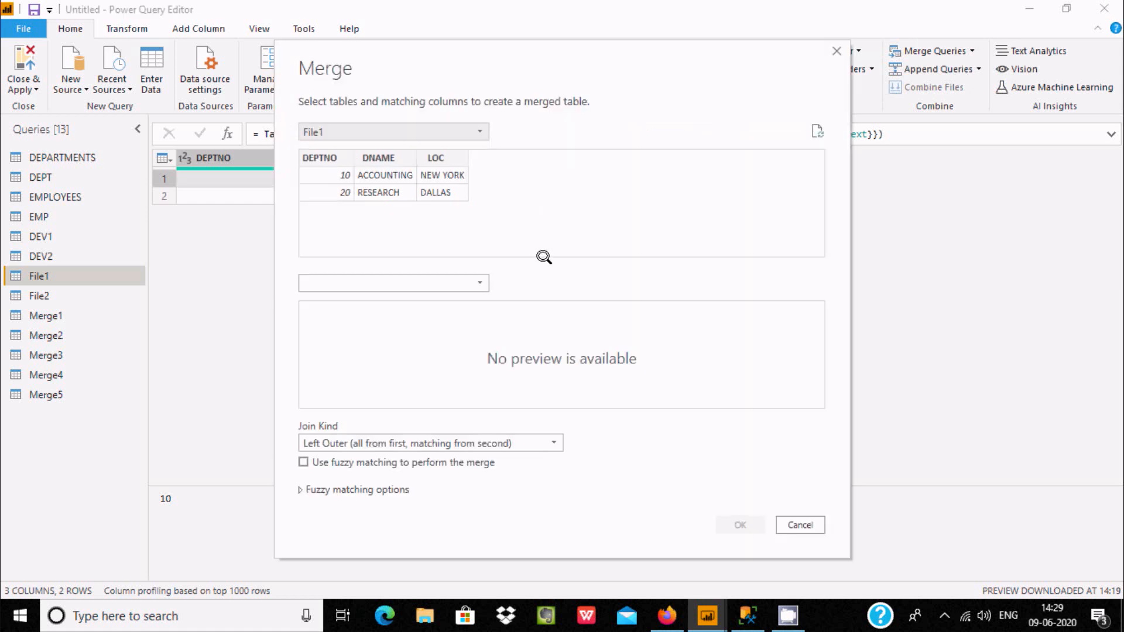
{"action": "left_click", "coordinate": [449, 278]}
{"action": "left_click", "coordinate": [324, 416]}
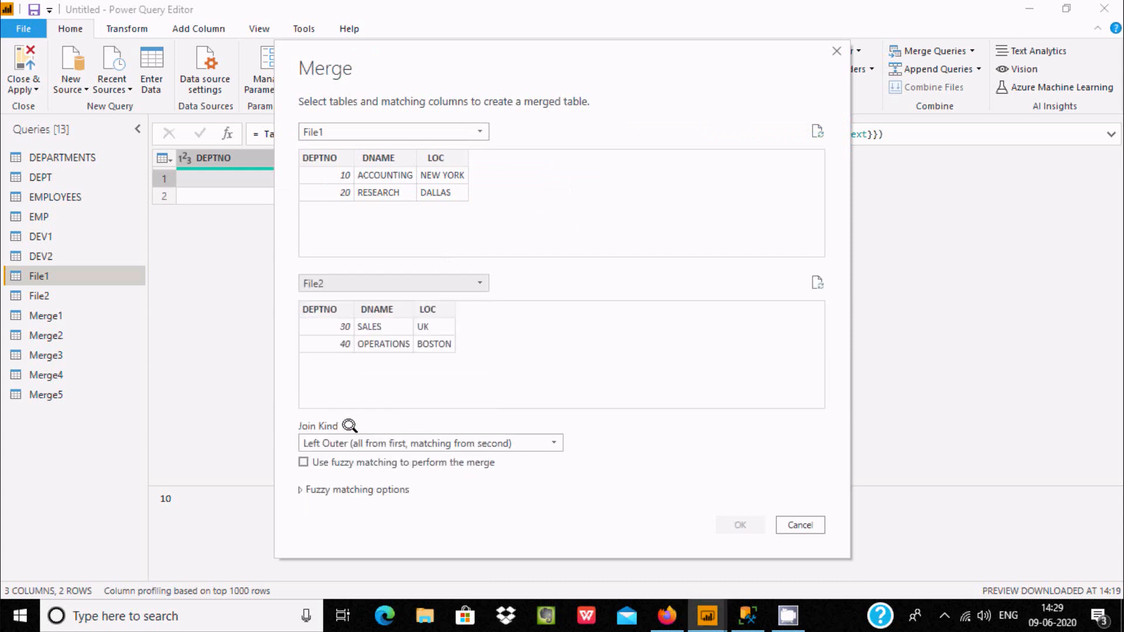
Merge File1 and File2 on DEPTNO with a Right Anti join, and expand File2 into DEPTNO, DNAME and LOC with the original name as prefix.
{"action": "left_click", "coordinate": [474, 443]}
{"action": "left_click", "coordinate": [364, 540]}
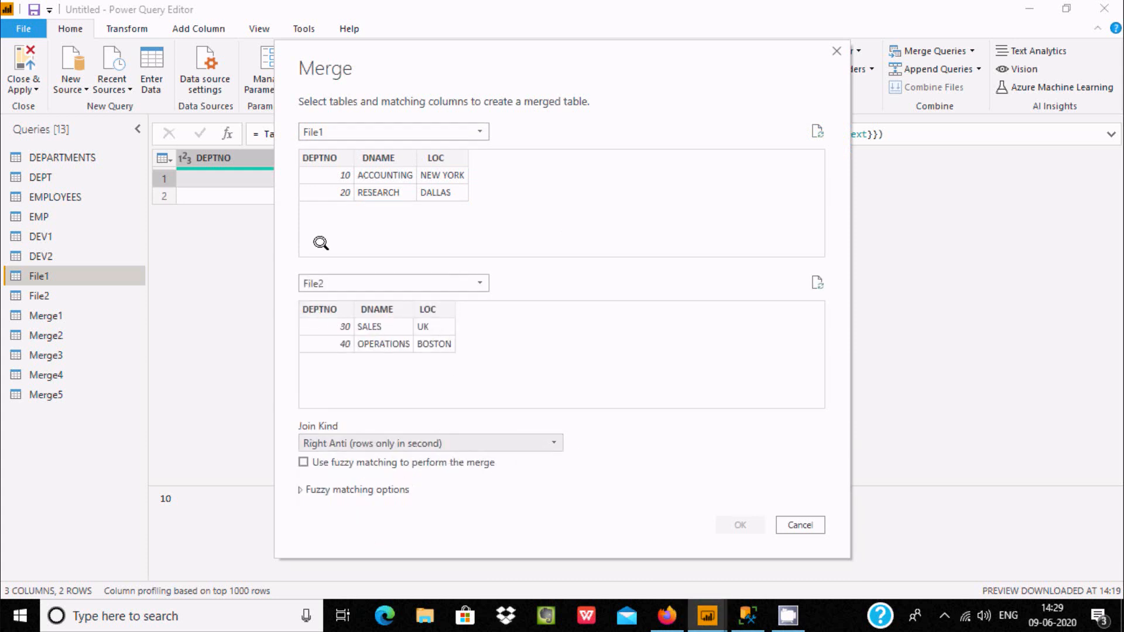
{"action": "left_click", "coordinate": [321, 182]}
{"action": "left_click", "coordinate": [325, 344]}
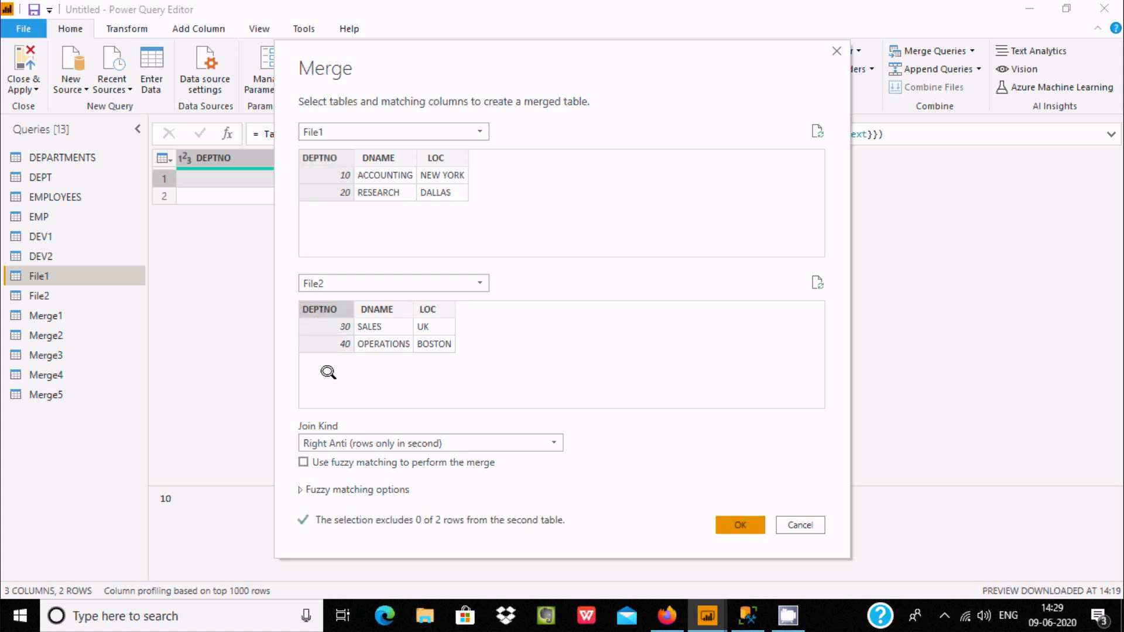
{"action": "left_click", "coordinate": [718, 528]}
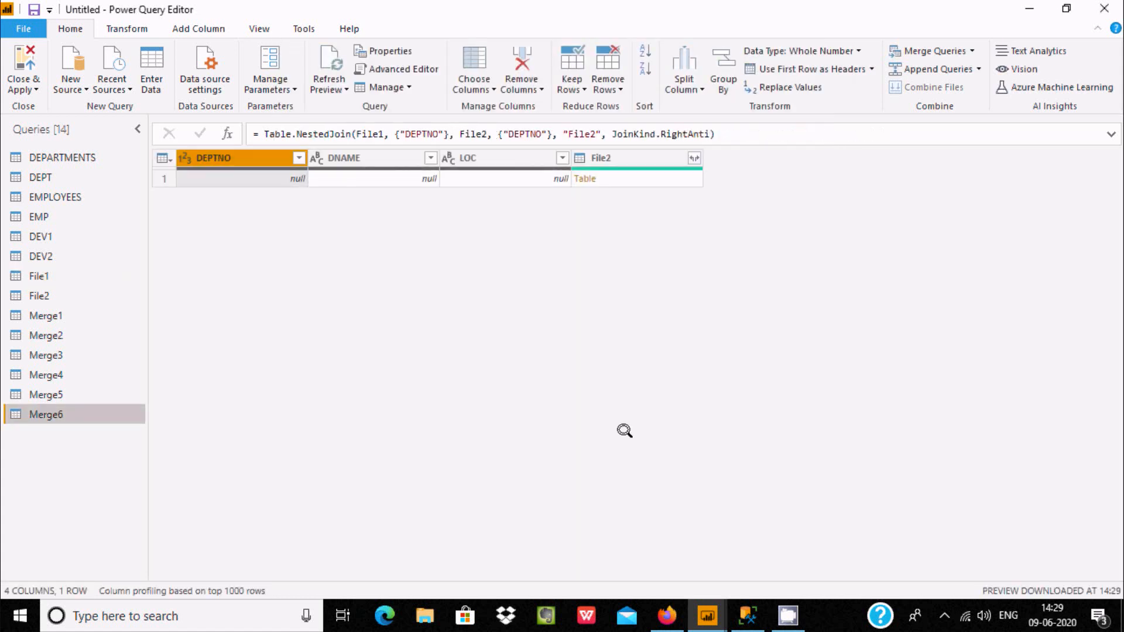
{"action": "left_click", "coordinate": [695, 157]}
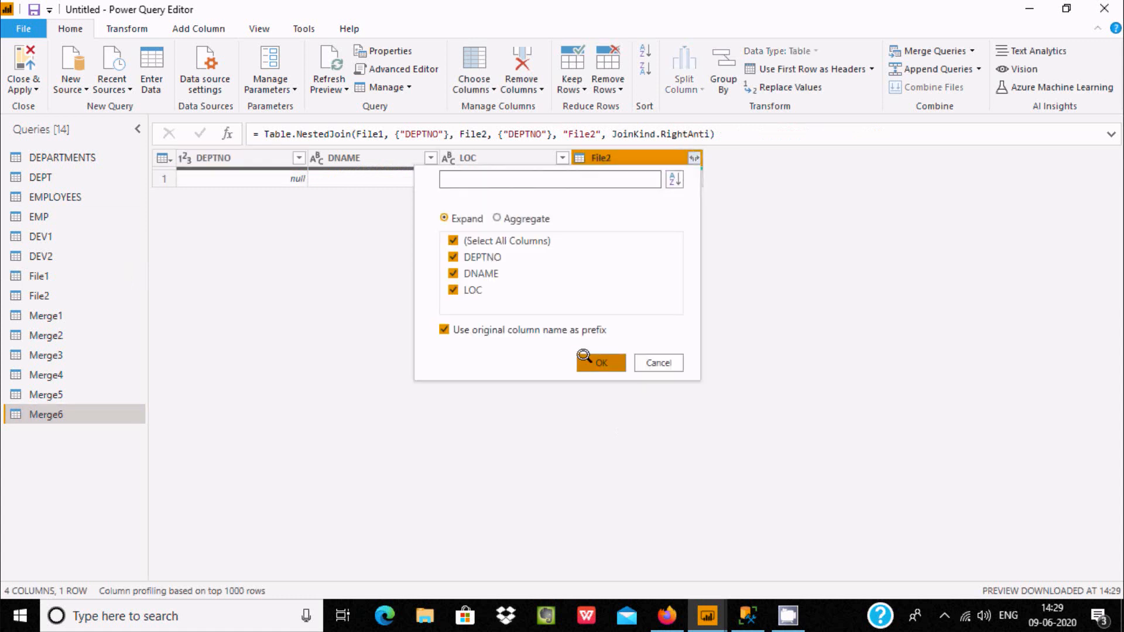
{"action": "left_click", "coordinate": [590, 358]}
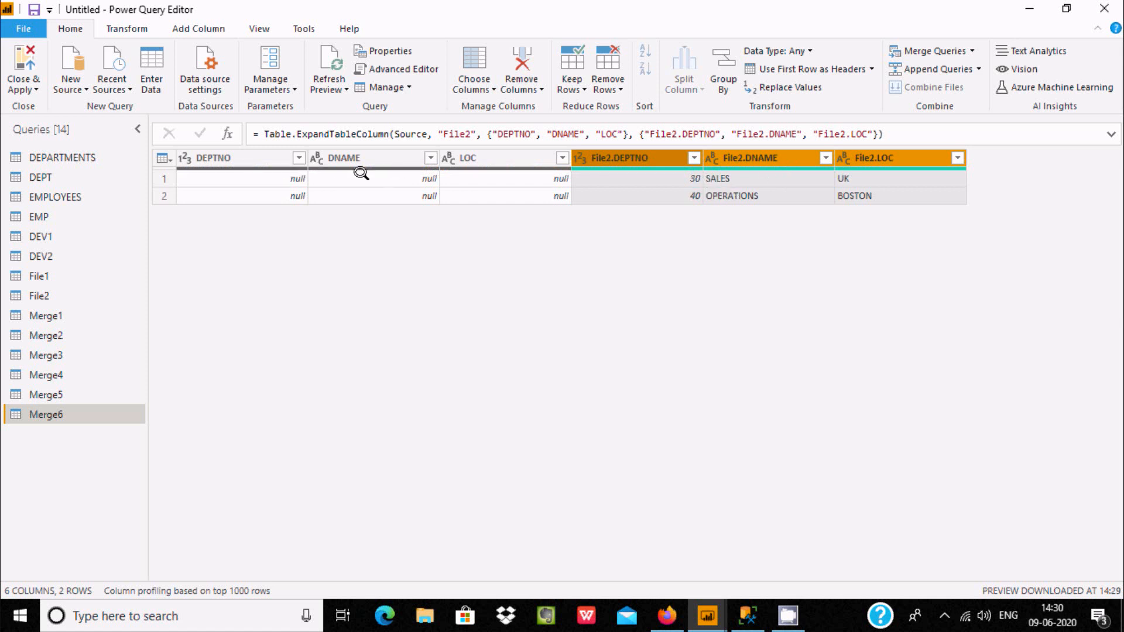
{"action": "left_click", "coordinate": [970, 46]}
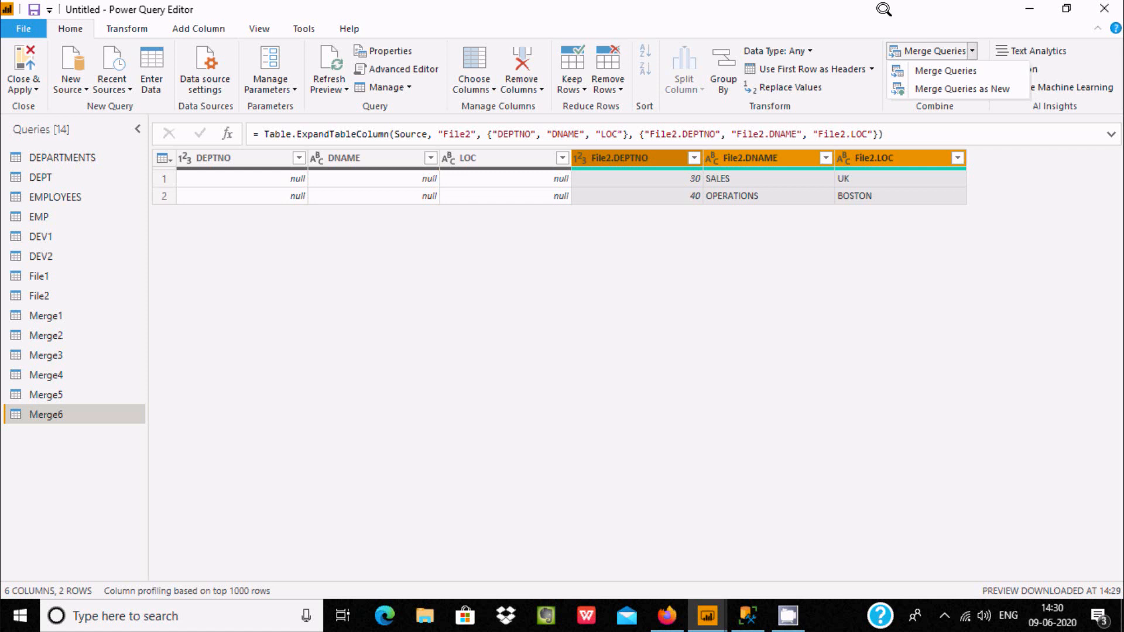
{"action": "left_click", "coordinate": [785, 7]}
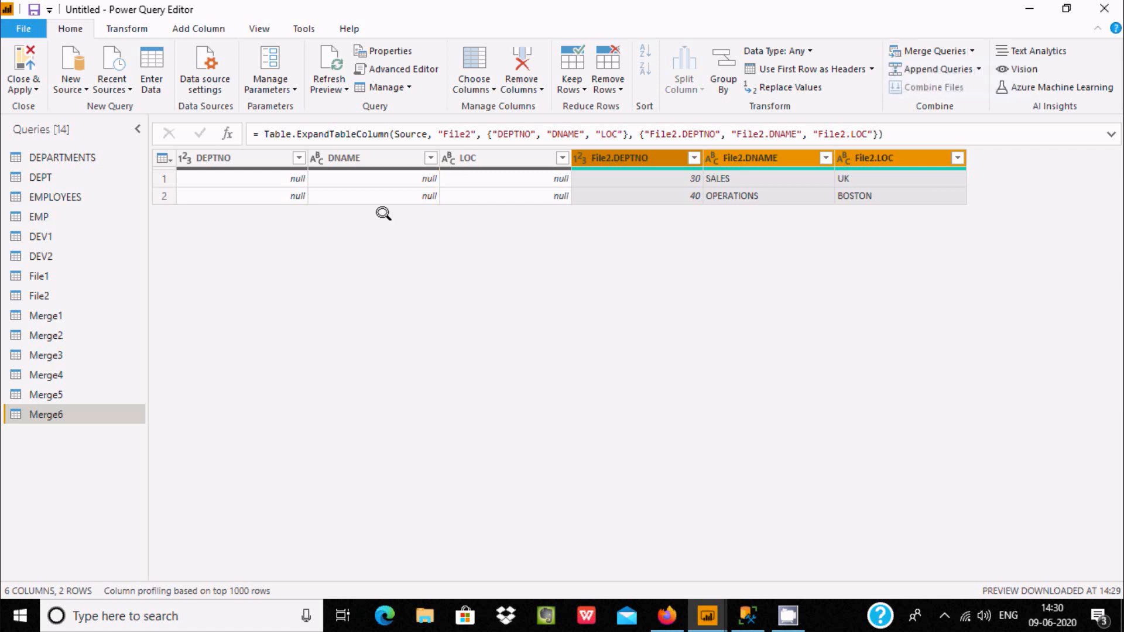